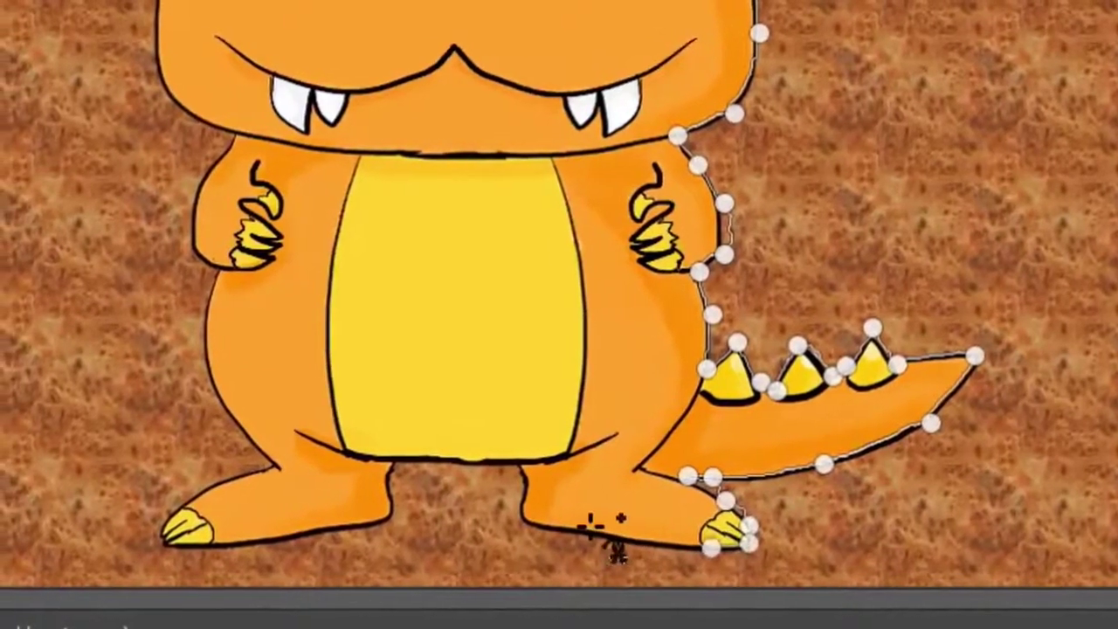
# Step: Continue the Scissors Select outline along the underside of one foot, up between the legs and along the sole of the other foot
pyautogui.click(540, 524)
pyautogui.click(532, 510)
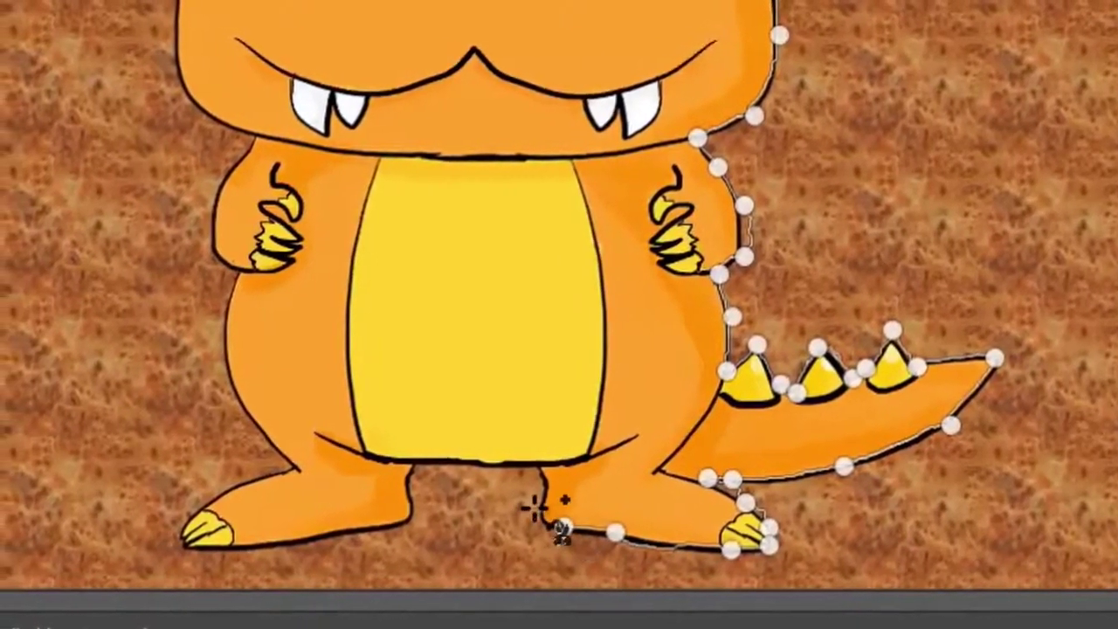
pyautogui.click(535, 493)
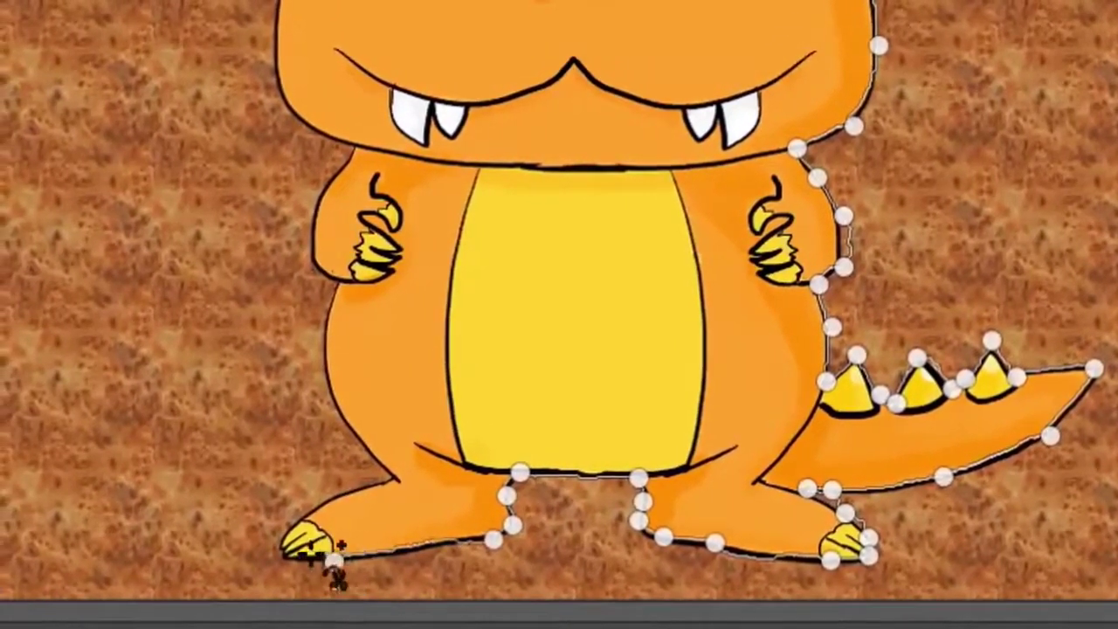
pyautogui.click(328, 563)
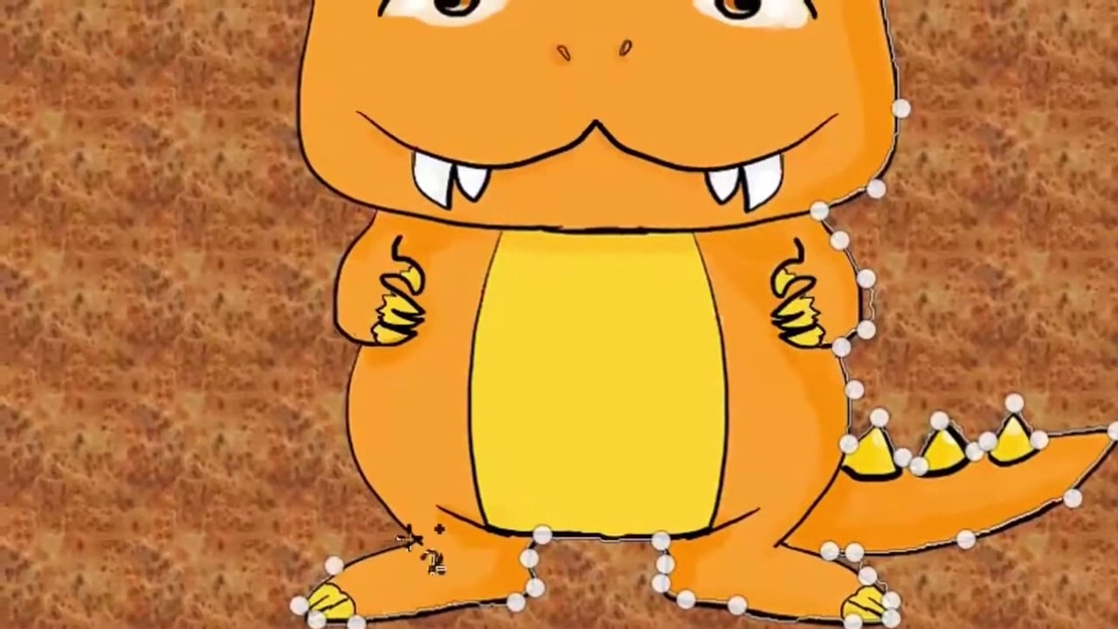
# Step: Trace the Scissors Select outline from the ankle up the side of the body and around the arm to the shoulder
pyautogui.click(403, 503)
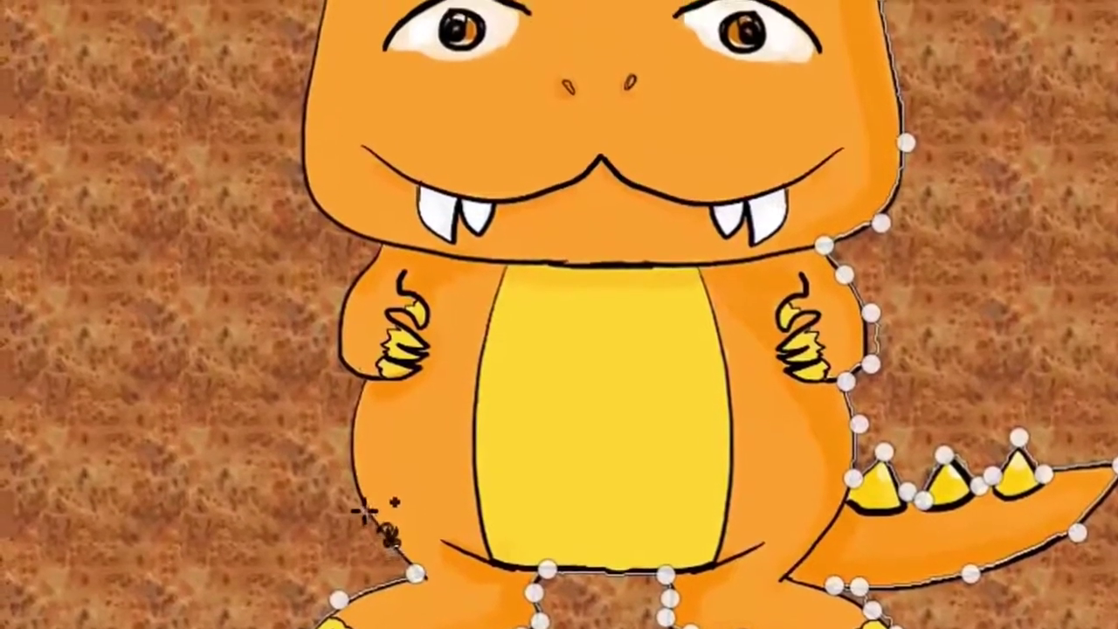
pyautogui.click(367, 491)
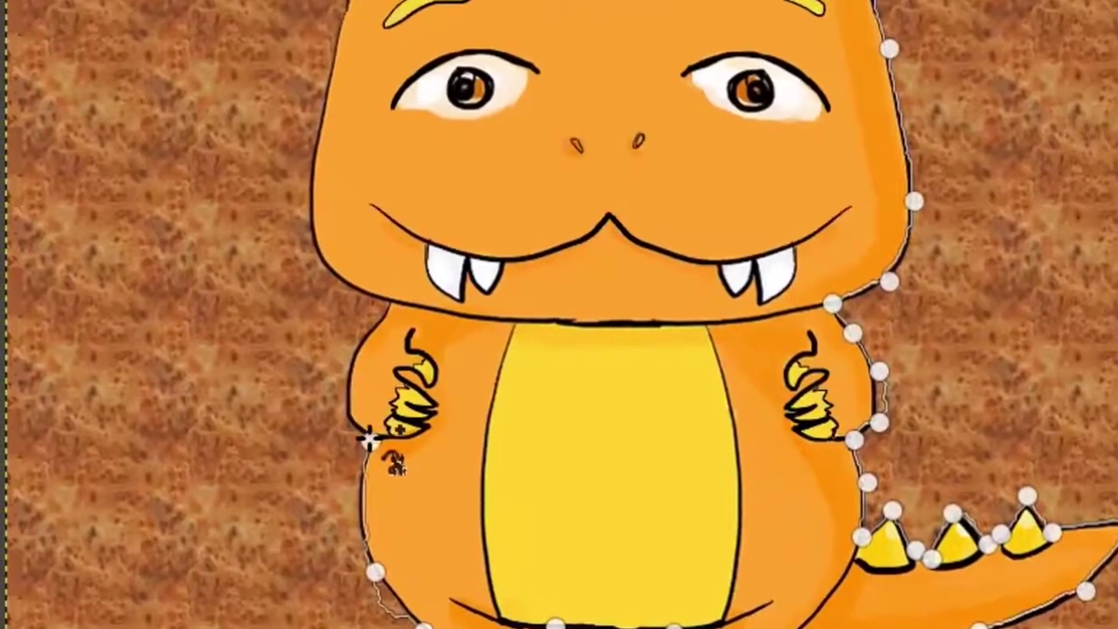
pyautogui.click(364, 404)
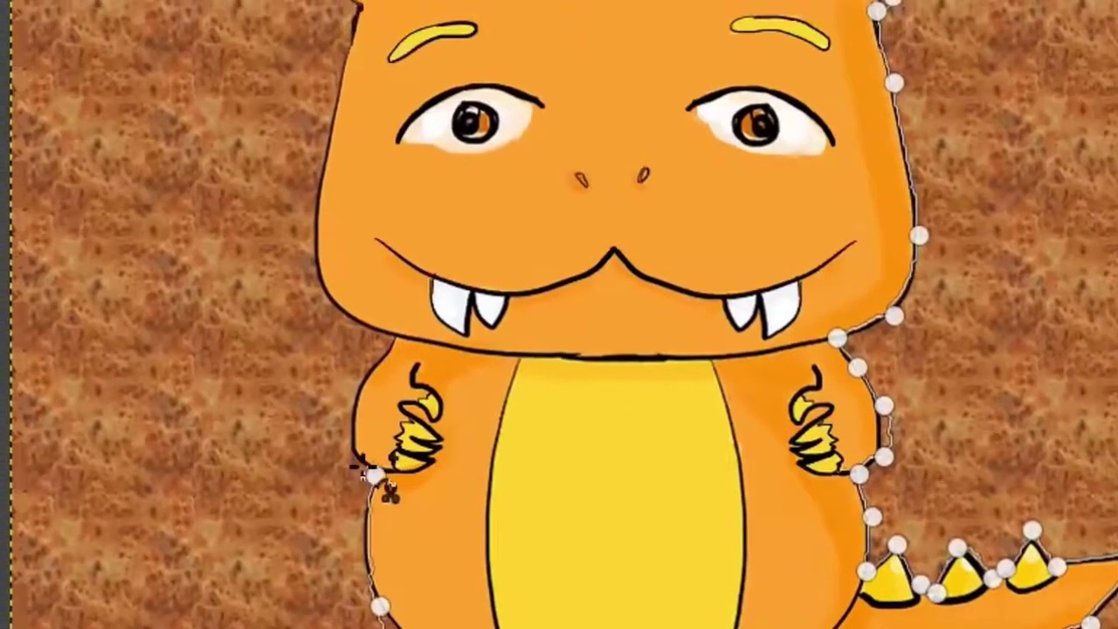
pyautogui.click(349, 431)
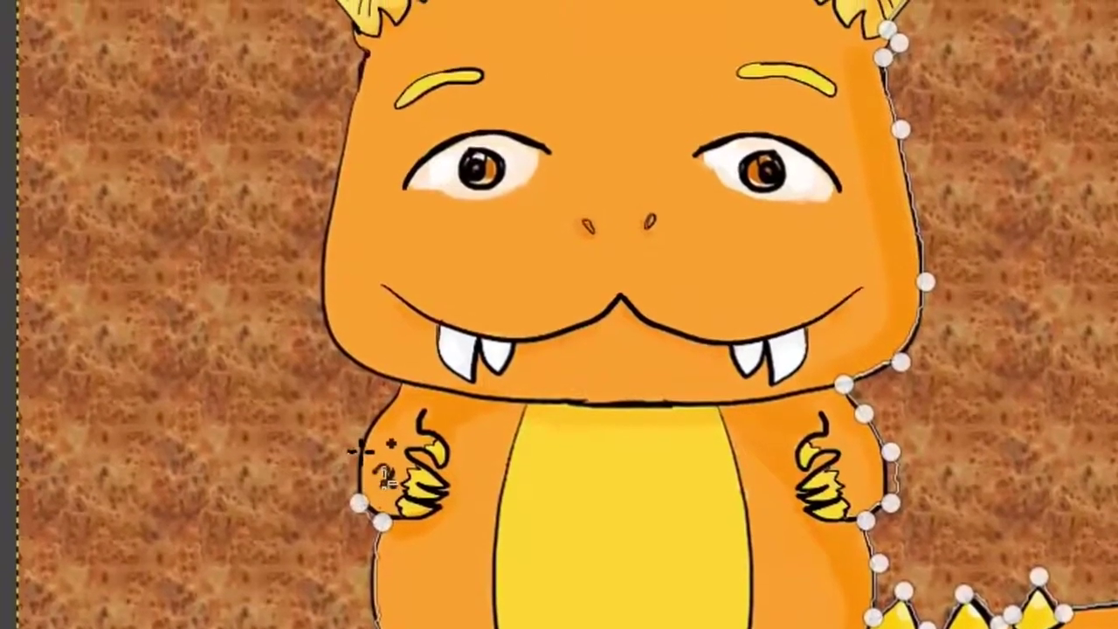
pyautogui.click(353, 428)
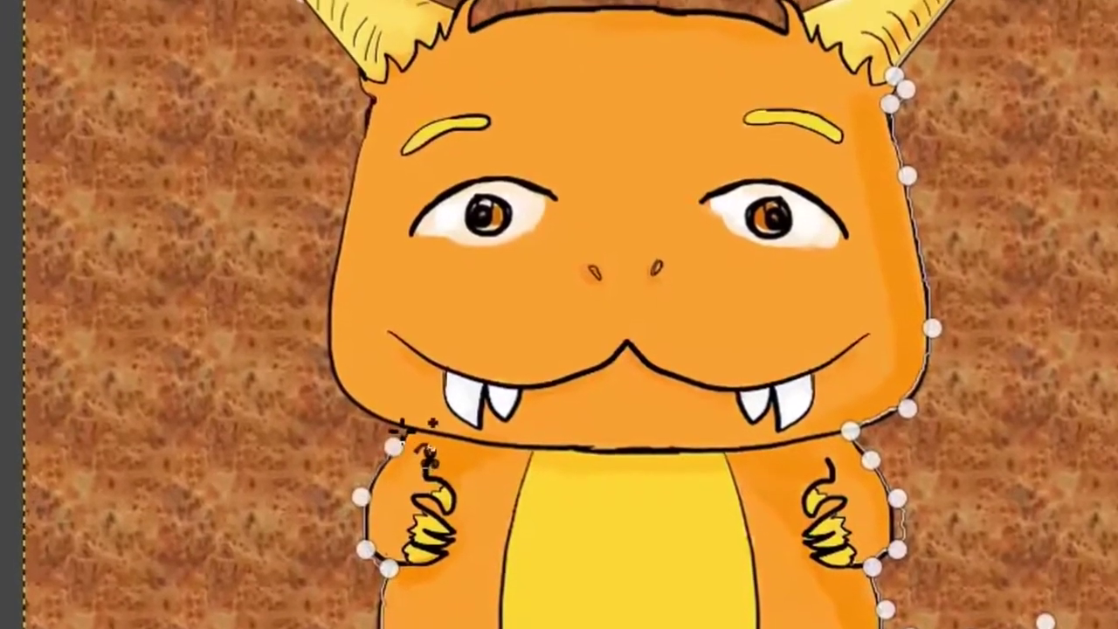
pyautogui.click(390, 424)
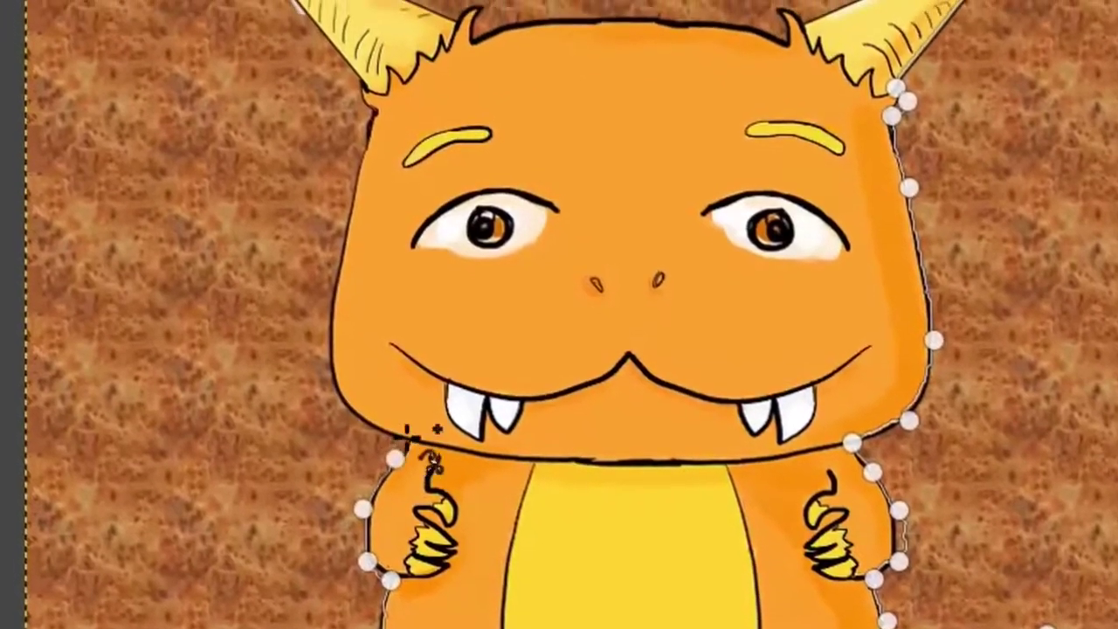
# Step: Extend the Scissors Select outline from the neck around the jaw and up the side of the head to the horn's base
pyautogui.click(410, 446)
pyautogui.click(373, 439)
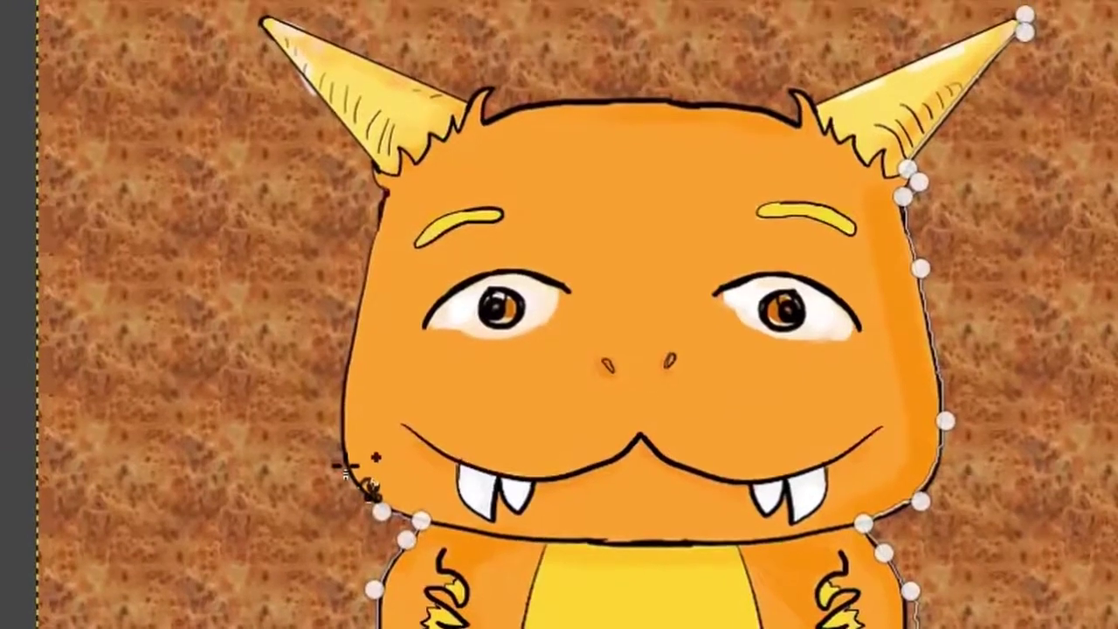
pyautogui.click(346, 441)
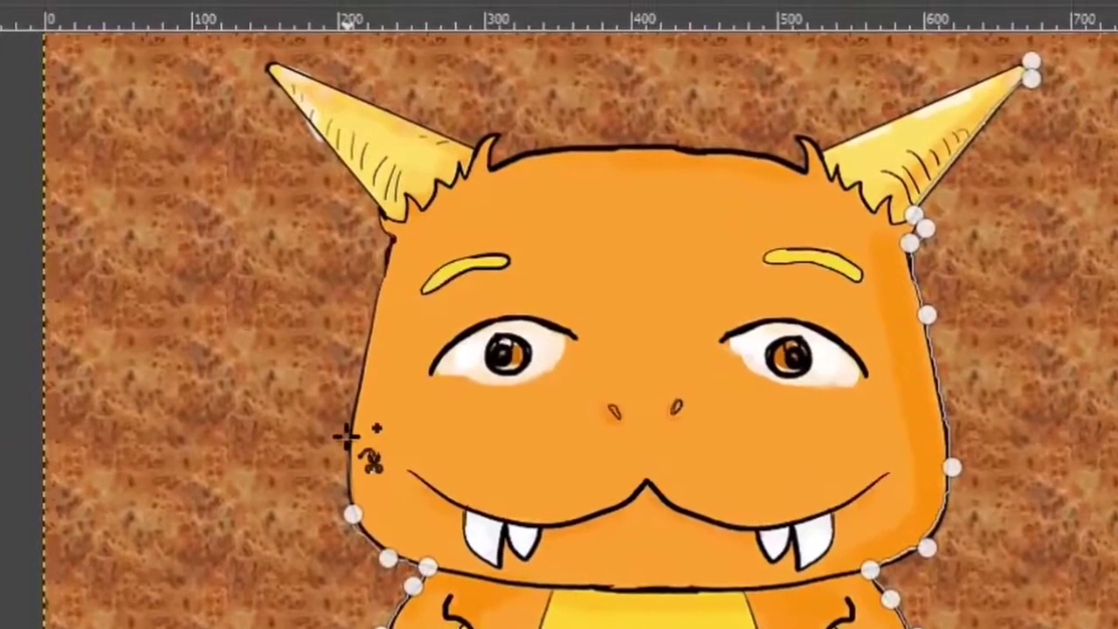
pyautogui.click(338, 418)
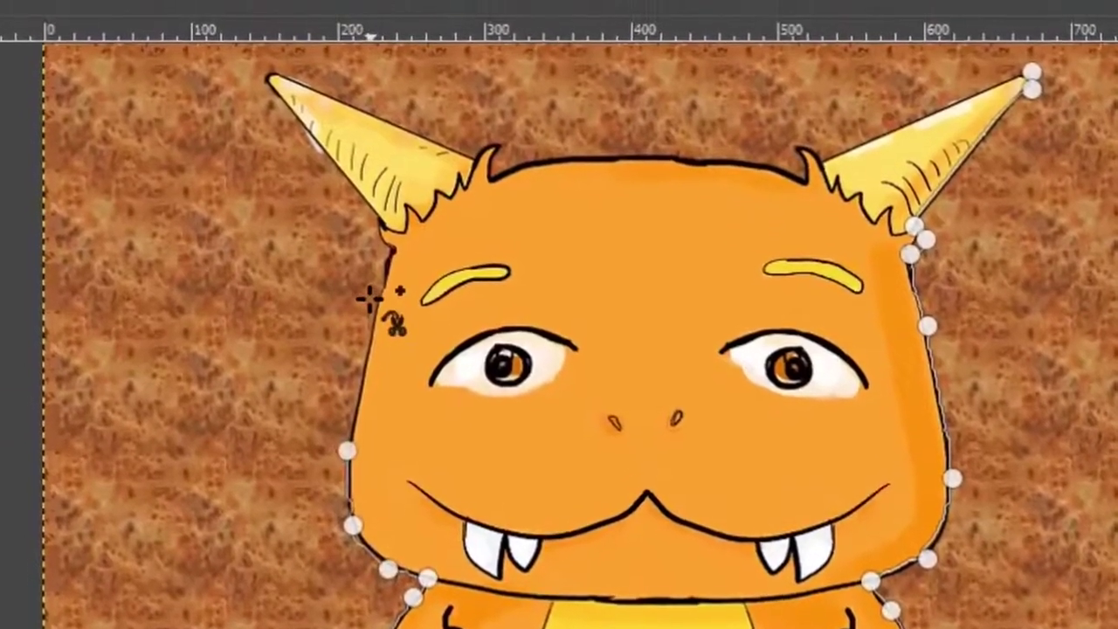
pyautogui.click(361, 307)
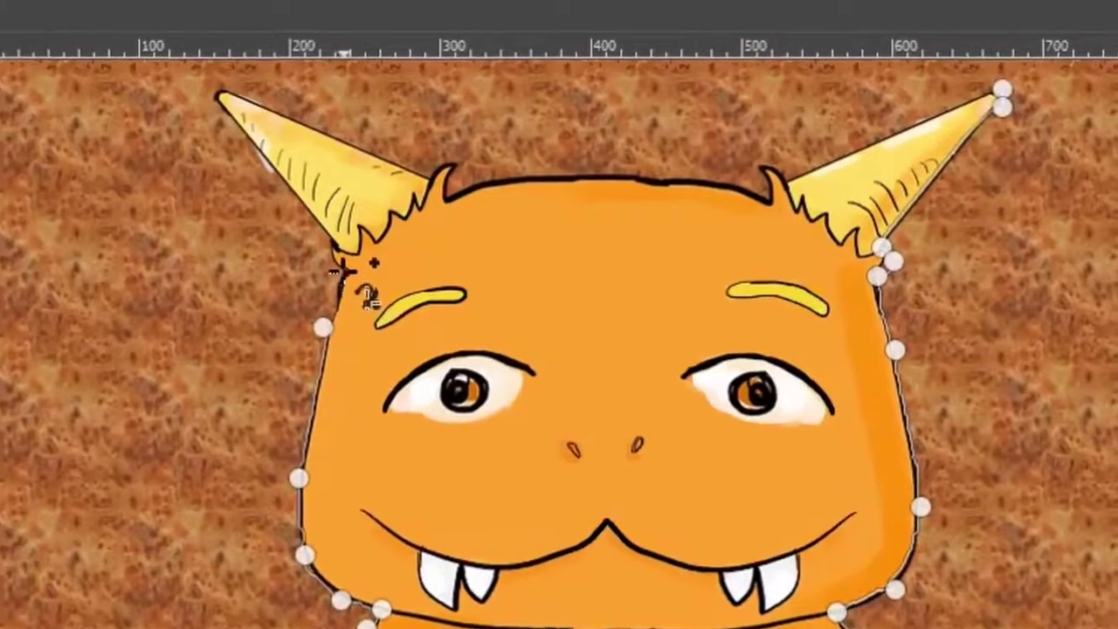
pyautogui.click(343, 273)
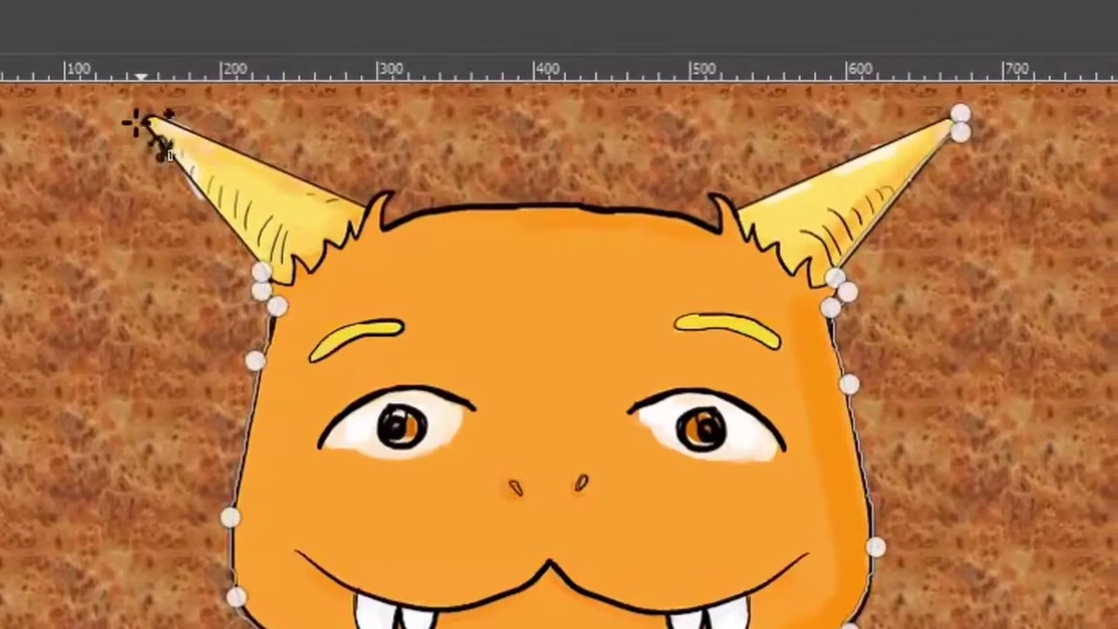
# Step: Trace the Scissors Select outline from the horn's tip down its upper edge and across the top of the head to the opposite hair tuft
pyautogui.click(178, 112)
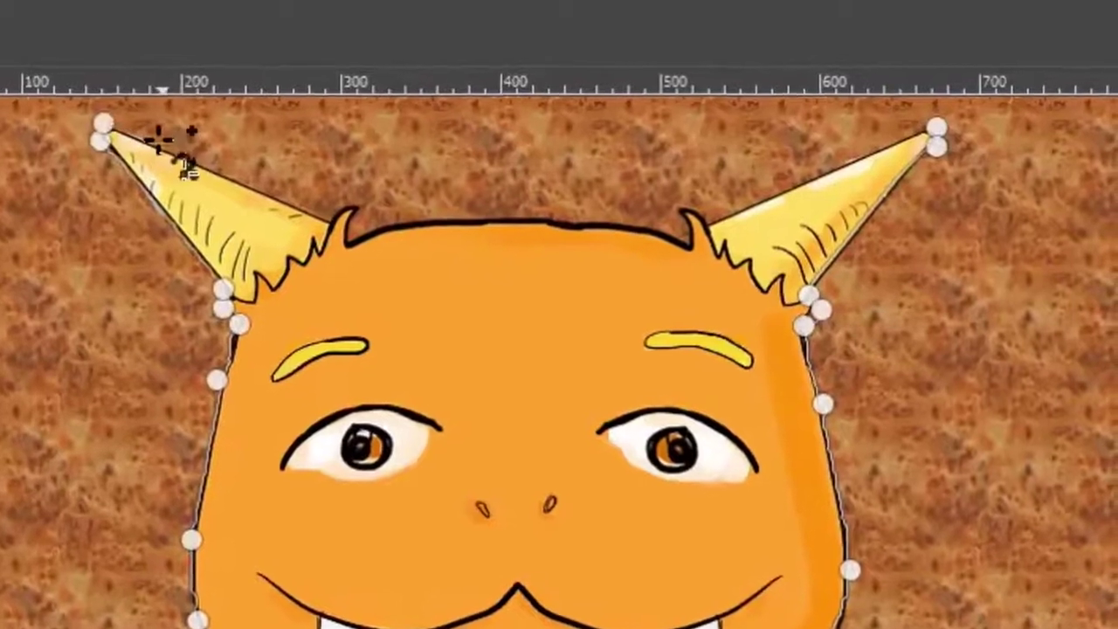
pyautogui.click(192, 133)
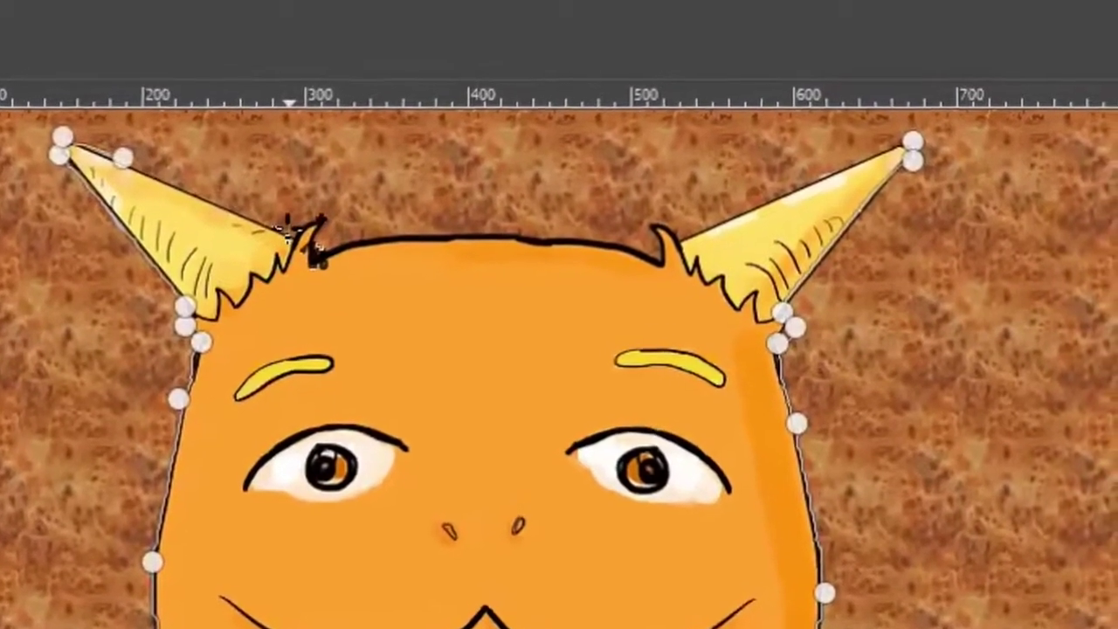
pyautogui.click(316, 221)
pyautogui.click(308, 216)
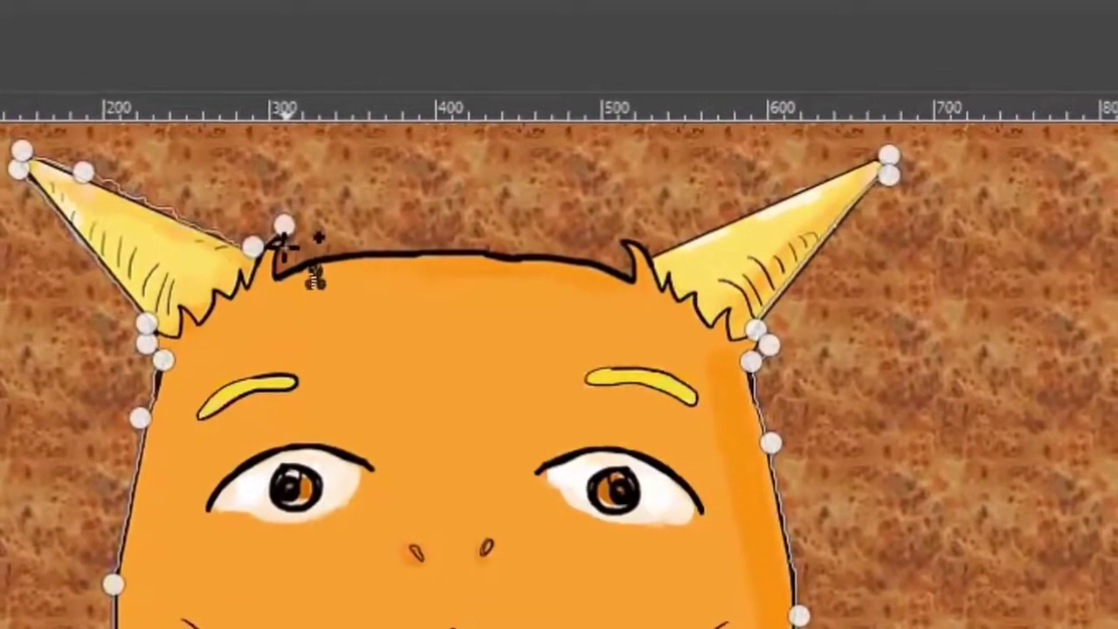
pyautogui.click(438, 256)
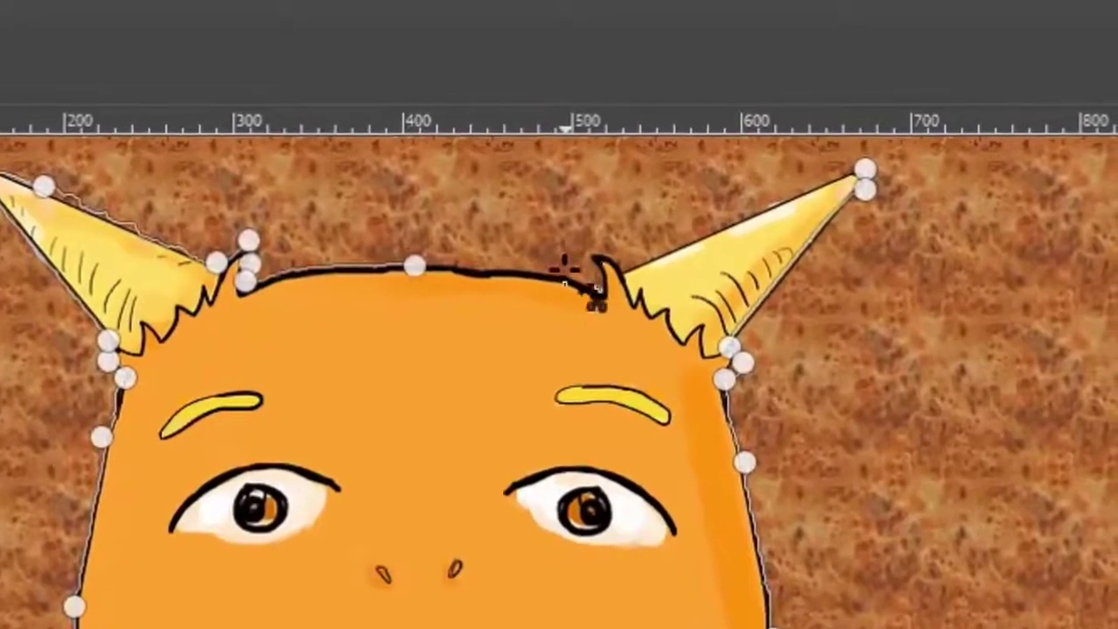
pyautogui.click(588, 294)
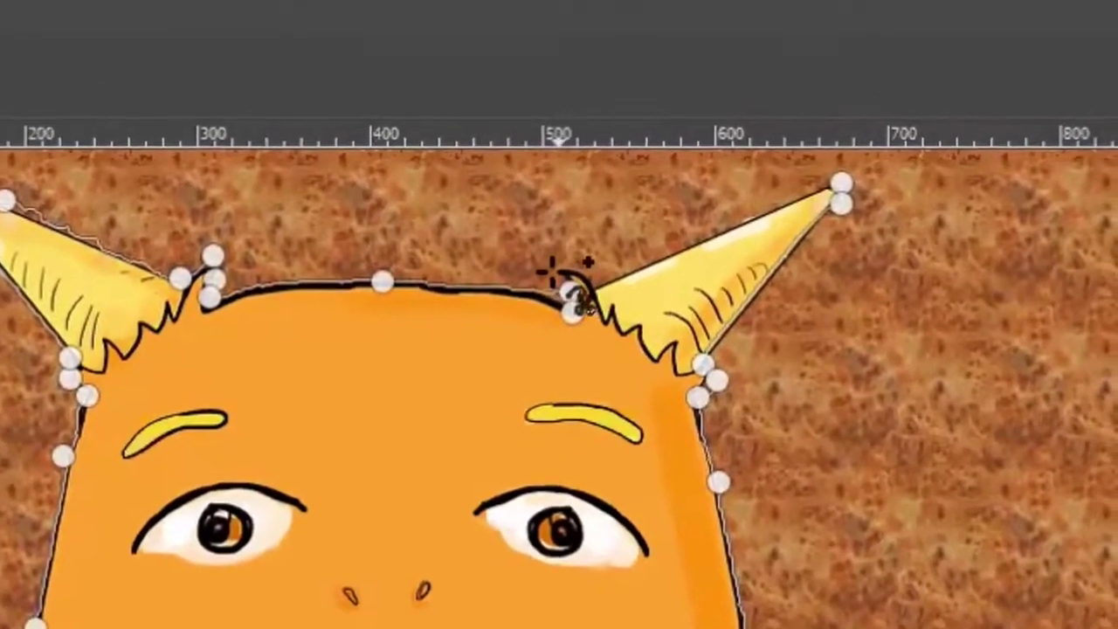
pyautogui.click(546, 275)
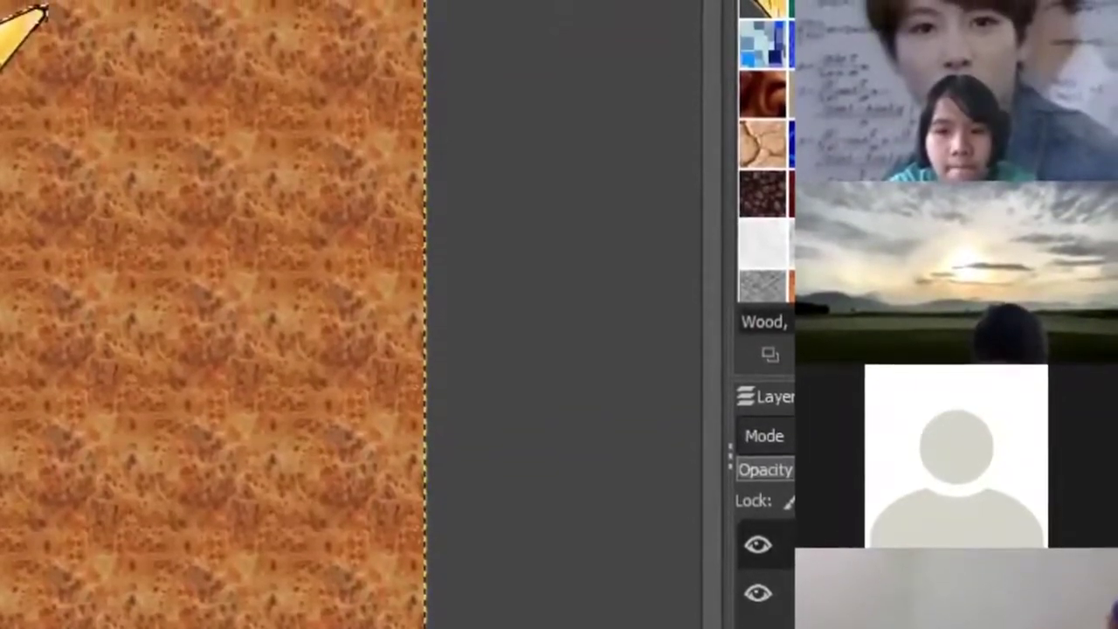
# Step: Convert the floating selection of the cut-out character into a new layer
pyautogui.moveTo(440, 542)
pyautogui.mouseDown()
pyautogui.moveTo(733, 539)
pyautogui.moveTo(669, 516)
pyautogui.mouseUp()
pyautogui.moveTo(729, 549); pyautogui.dragTo(656, 591)
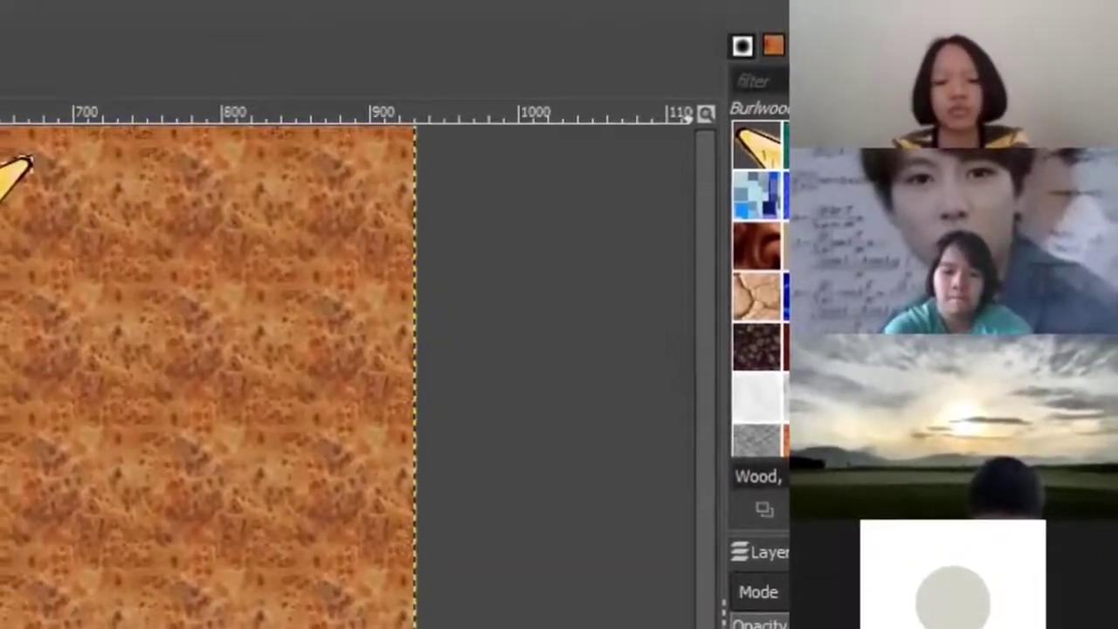
pyautogui.rightClick(742, 622)
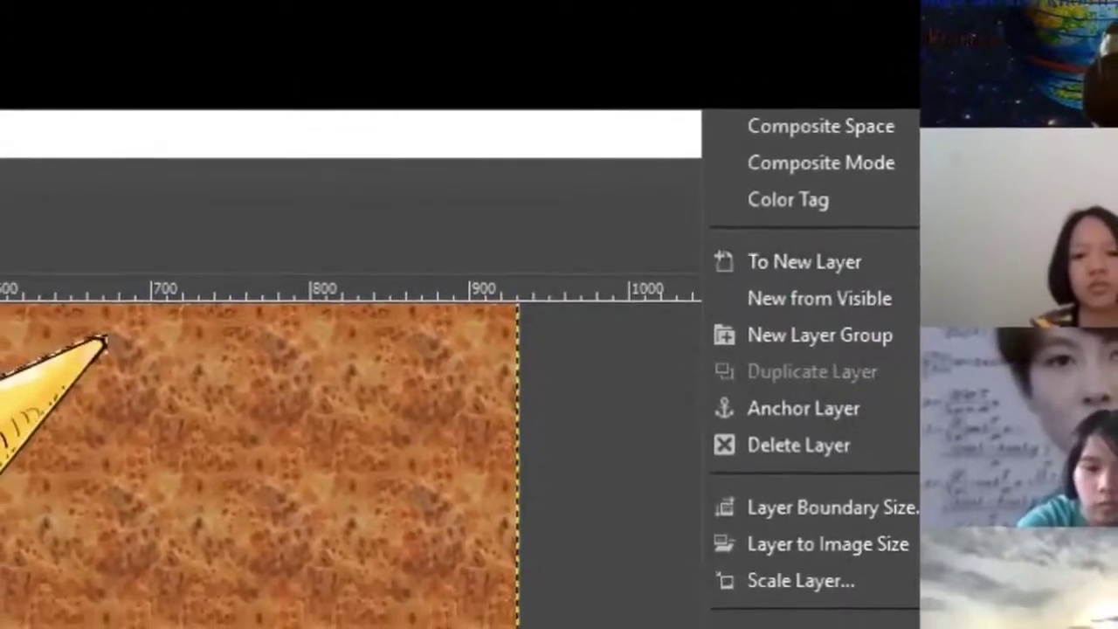
pyautogui.press('Escape')
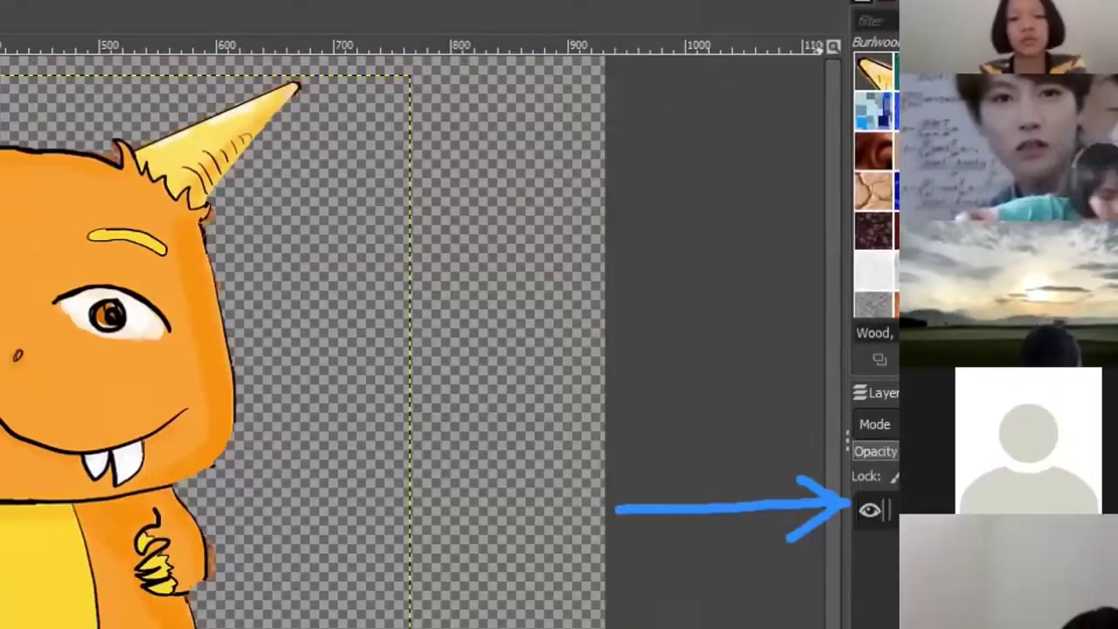
# Step: Check the cutout by toggling the visibility of the background and character layers, leaving only the character visible
pyautogui.click(871, 546)
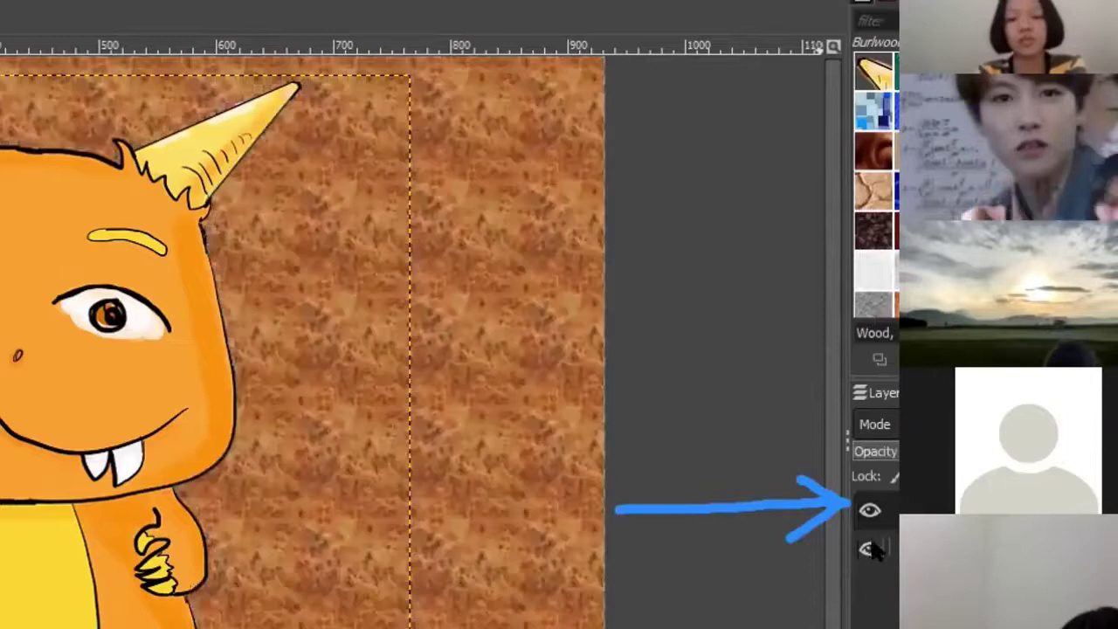
pyautogui.click(870, 546)
pyautogui.click(870, 546)
pyautogui.click(870, 547)
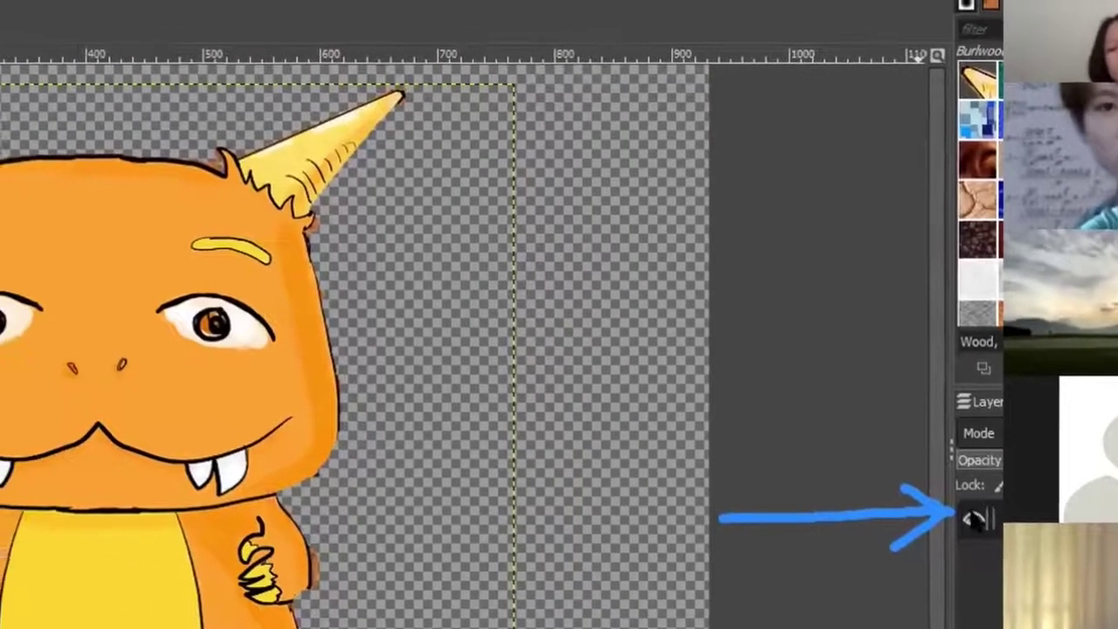
pyautogui.click(871, 512)
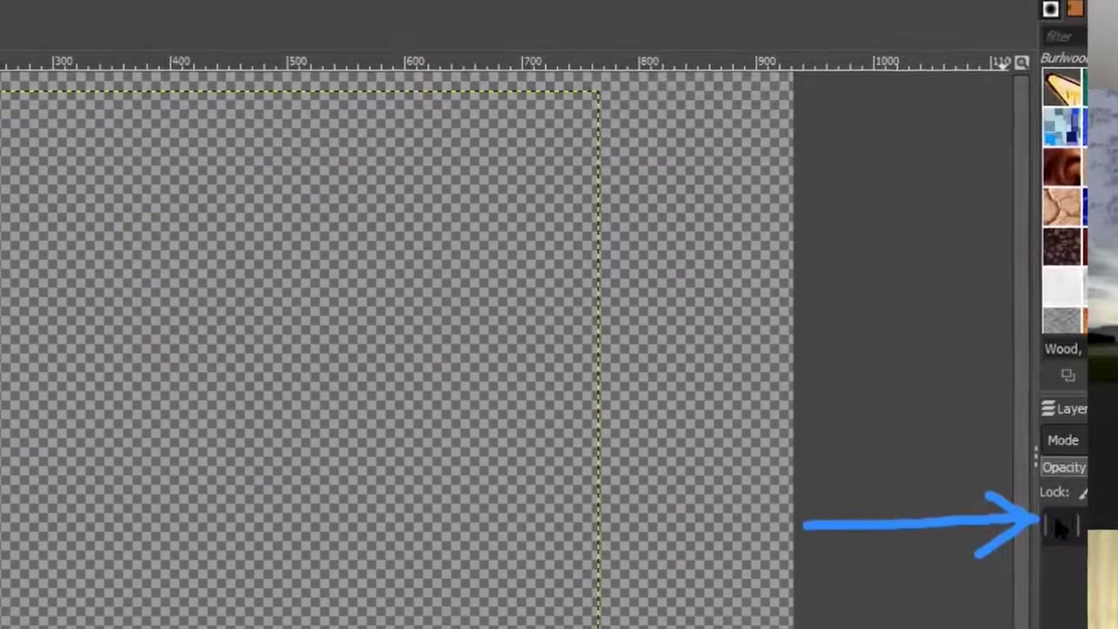
pyautogui.click(1059, 527)
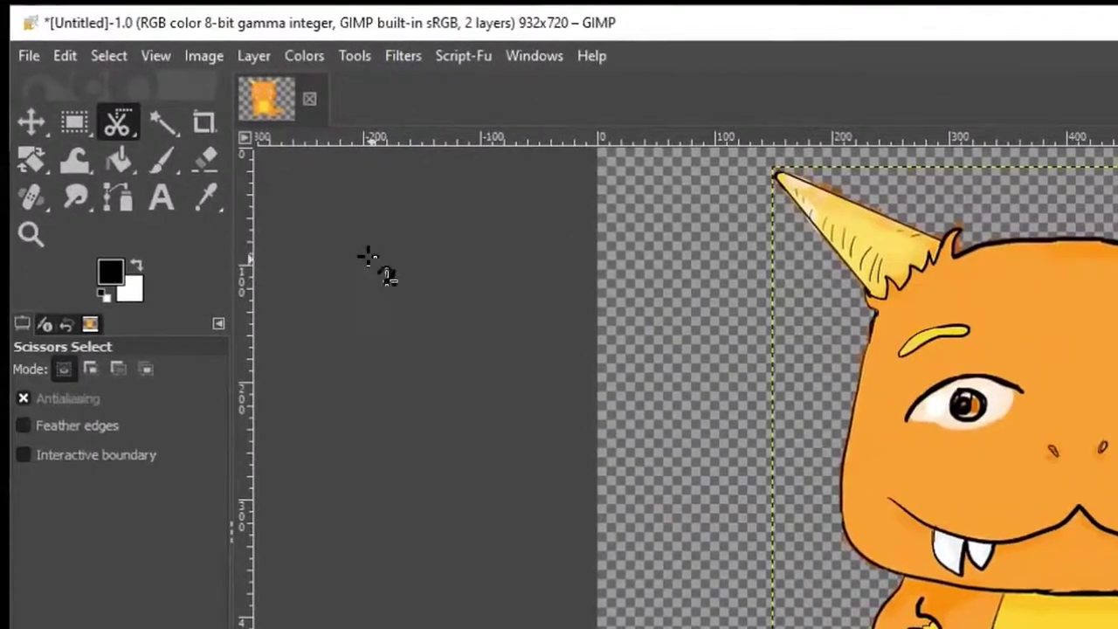
# Step: Fuzzy-select the transparent area beside the character's head and set the selection mode to add to the current selection
pyautogui.click(159, 122)
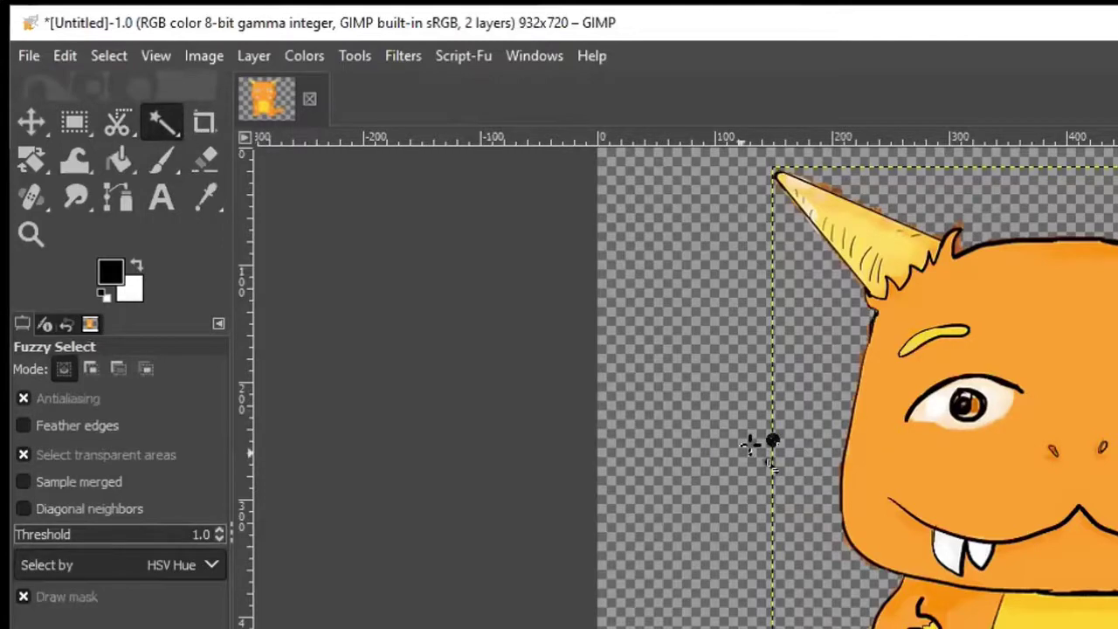
pyautogui.click(814, 346)
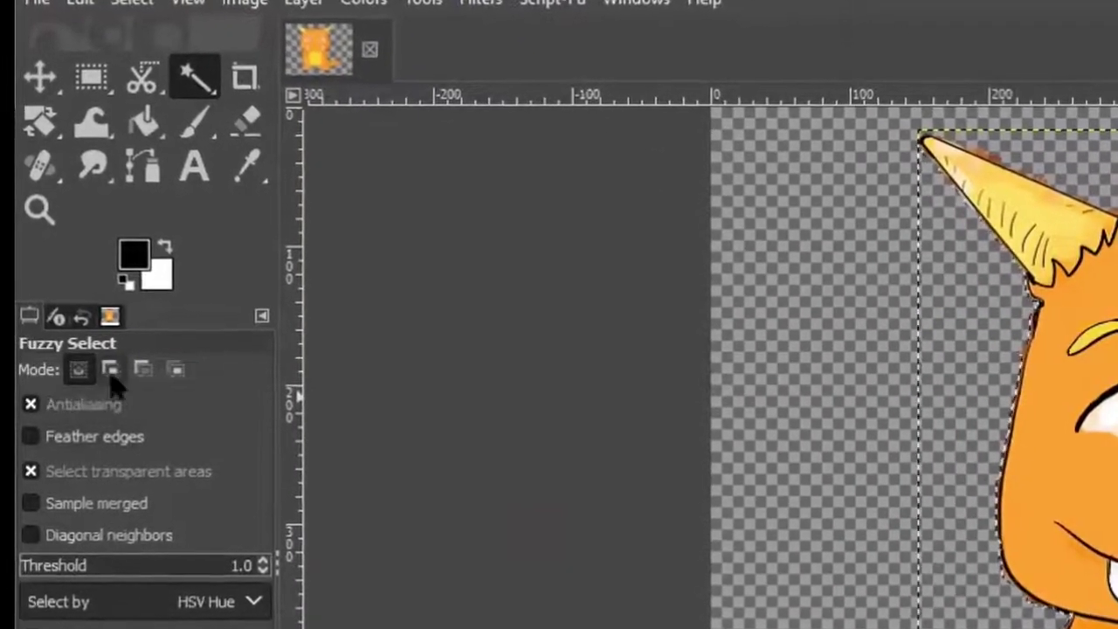
pyautogui.click(110, 370)
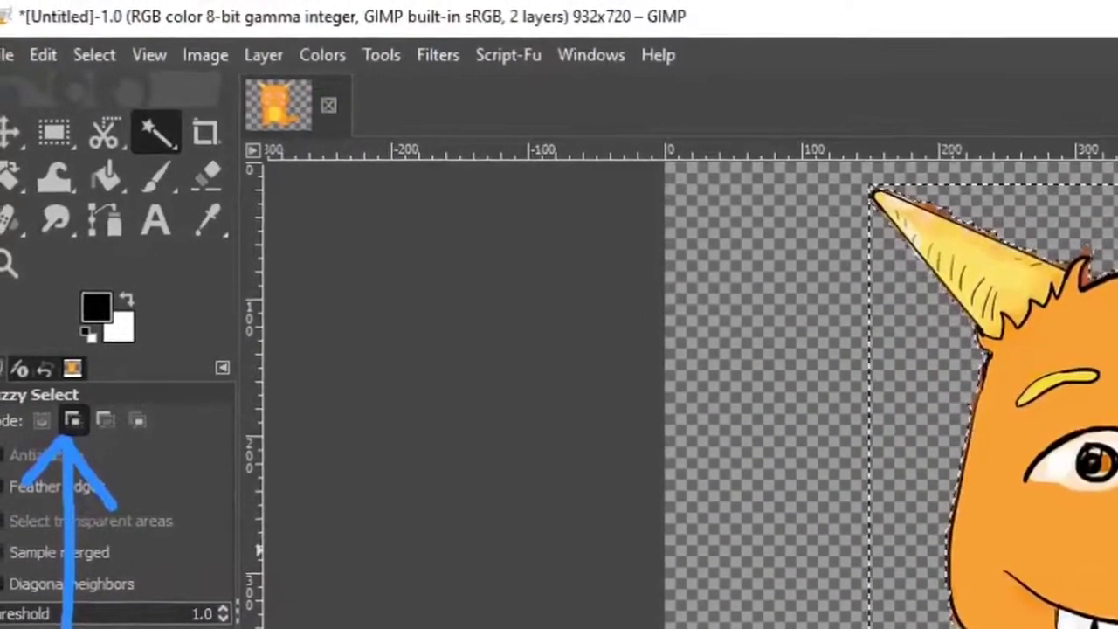
# Step: Feather the selection around the character by 5 px and check the softened edge against the transparent background
pyautogui.scroll(4, 698, 393)
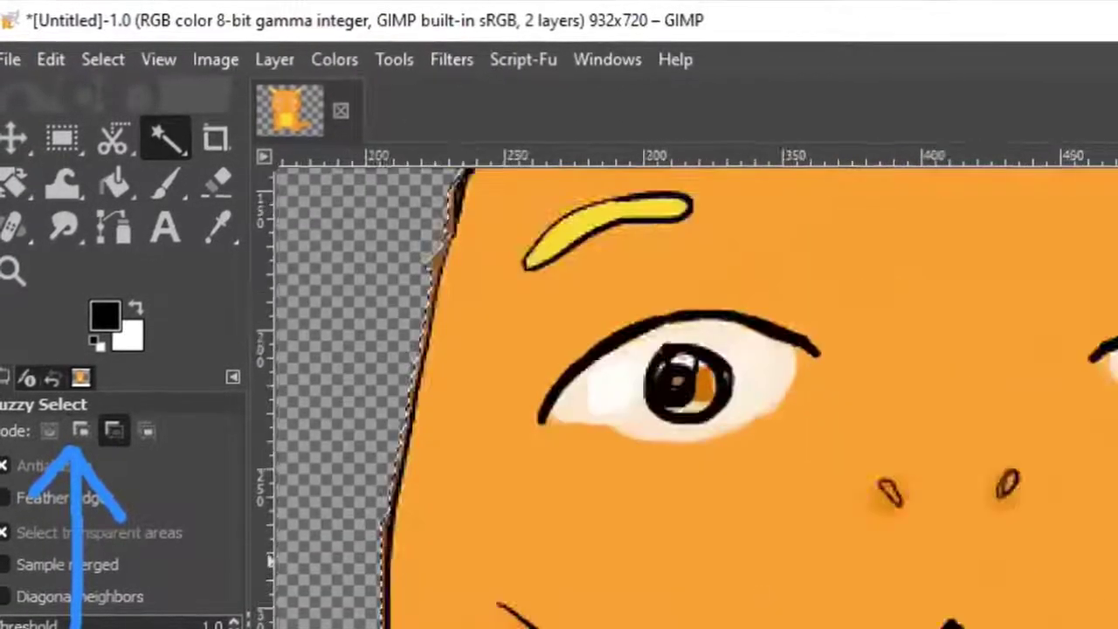
pyautogui.scroll(2, 698, 393)
pyautogui.scroll(2, 698, 393)
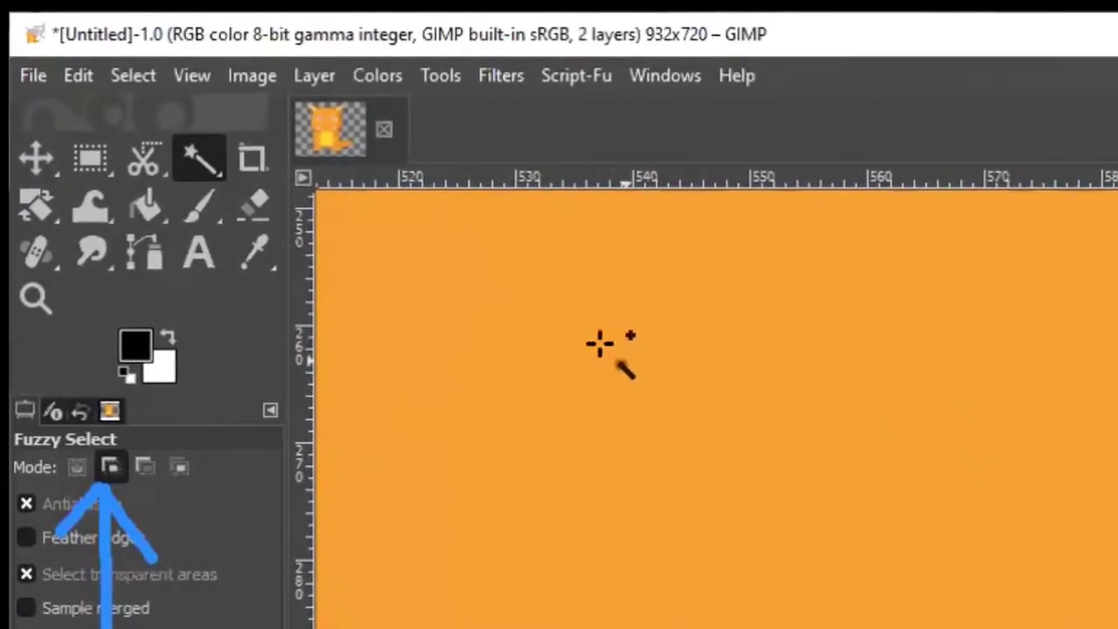
pyautogui.click(133, 76)
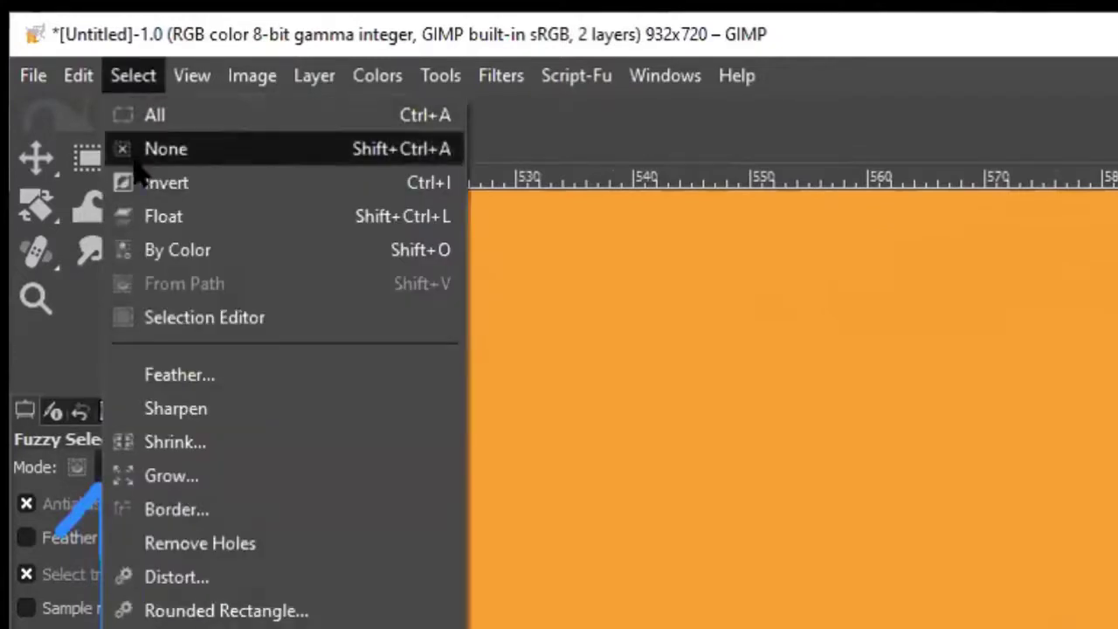
pyautogui.click(192, 374)
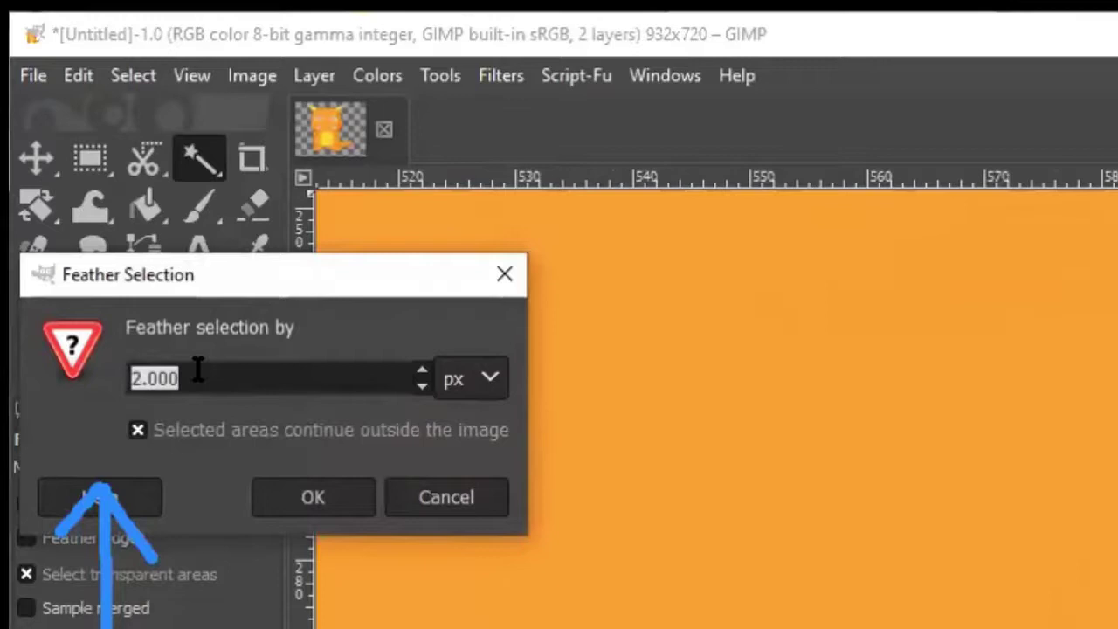
pyautogui.write('5')
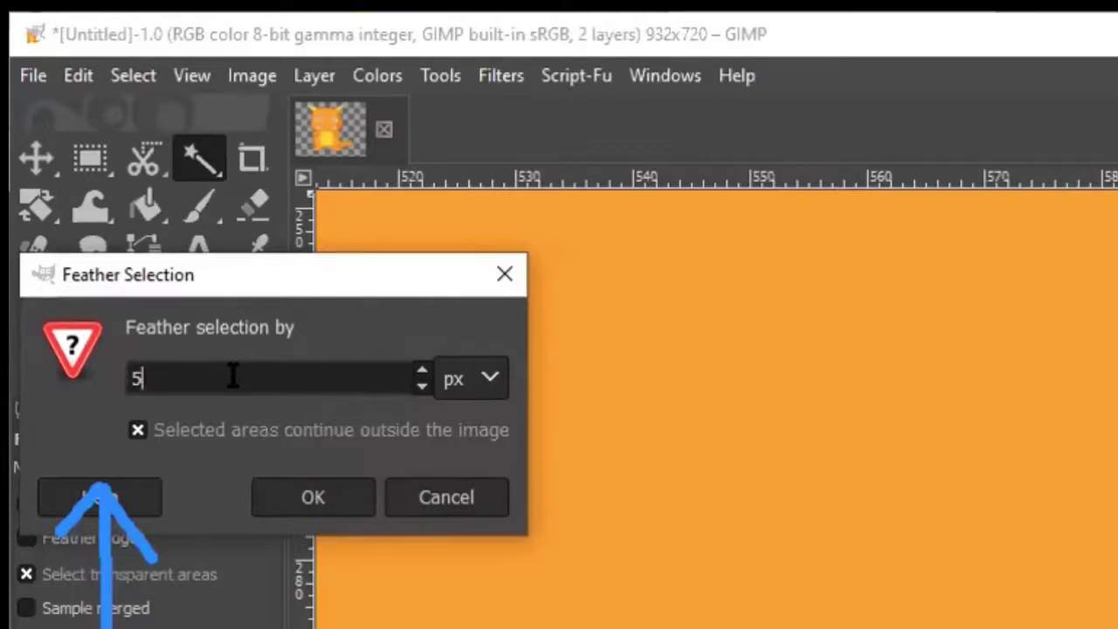
pyautogui.click(313, 498)
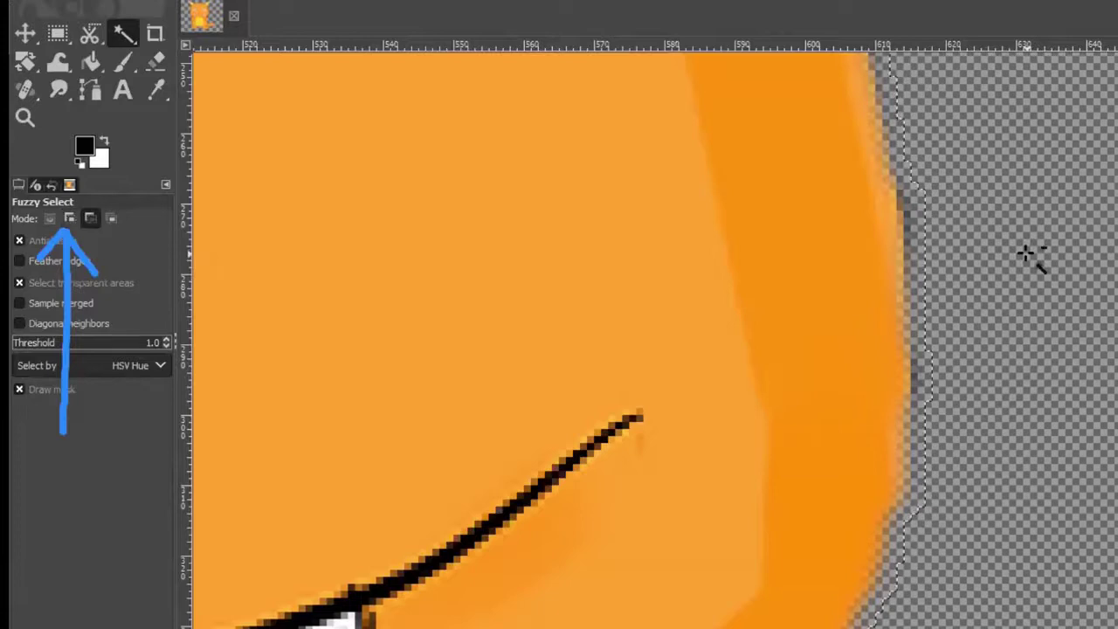
pyautogui.scroll(-5, 1031, 258)
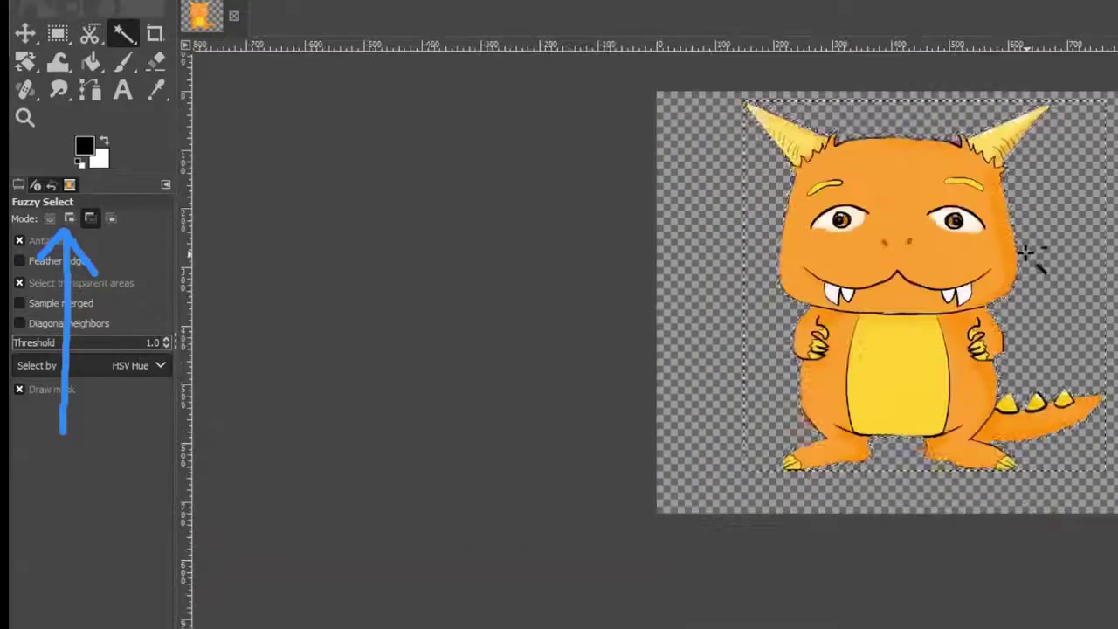
pyautogui.scroll(3, 1031, 255)
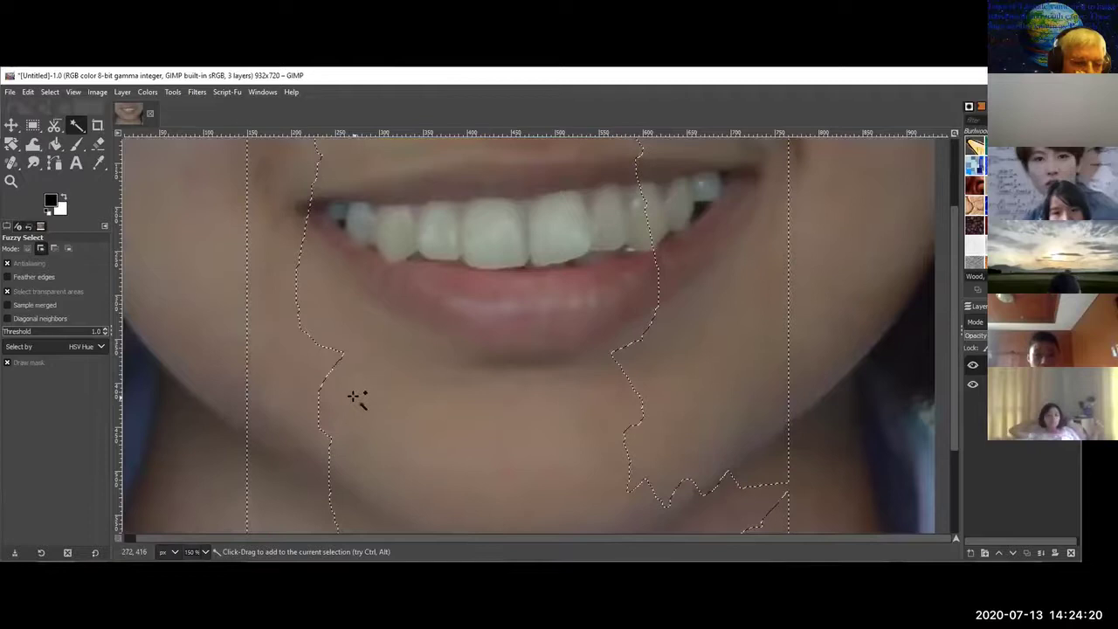
# Step: Scale the oversized portrait photo layer down to a width of 450 px, keeping its proportions
pyautogui.scroll(-3, 357, 398)
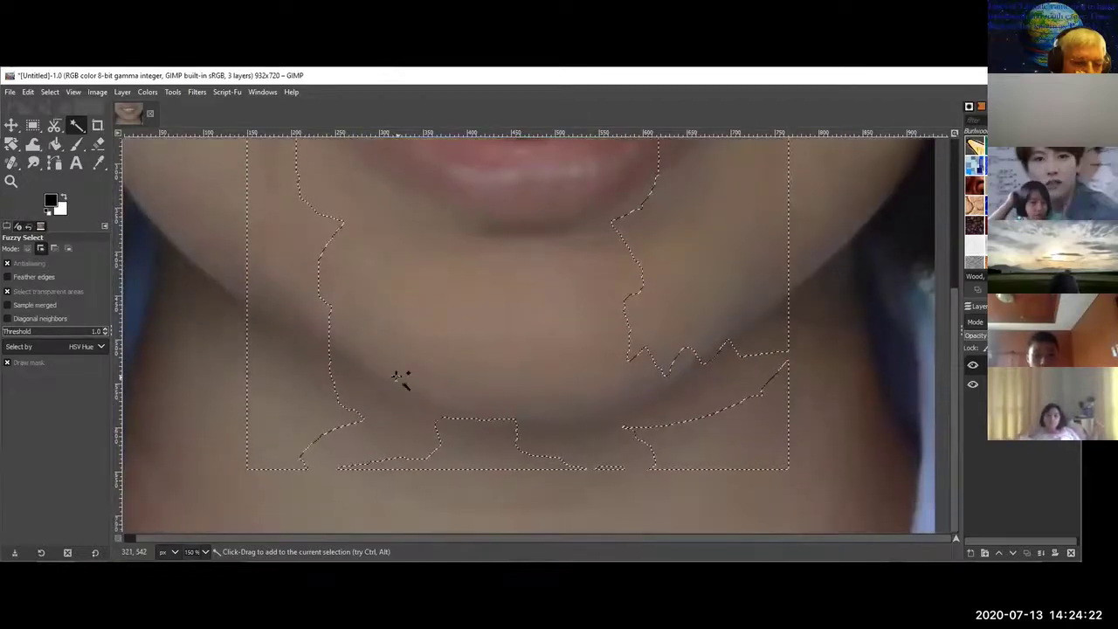
pyautogui.scroll(-1, 397, 375)
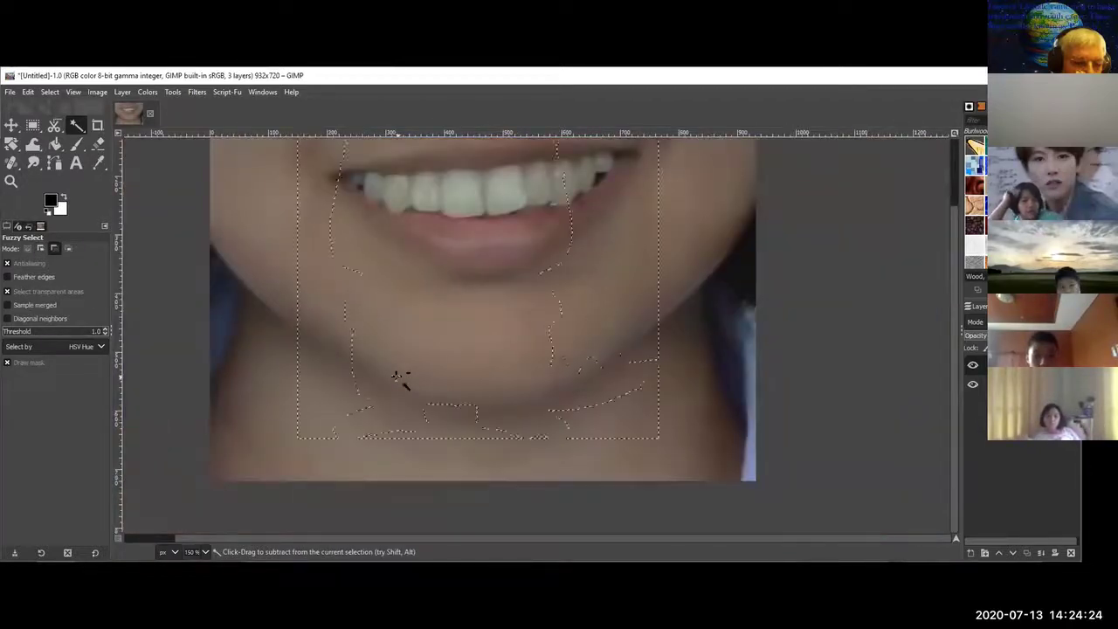
pyautogui.scroll(-4, 398, 375)
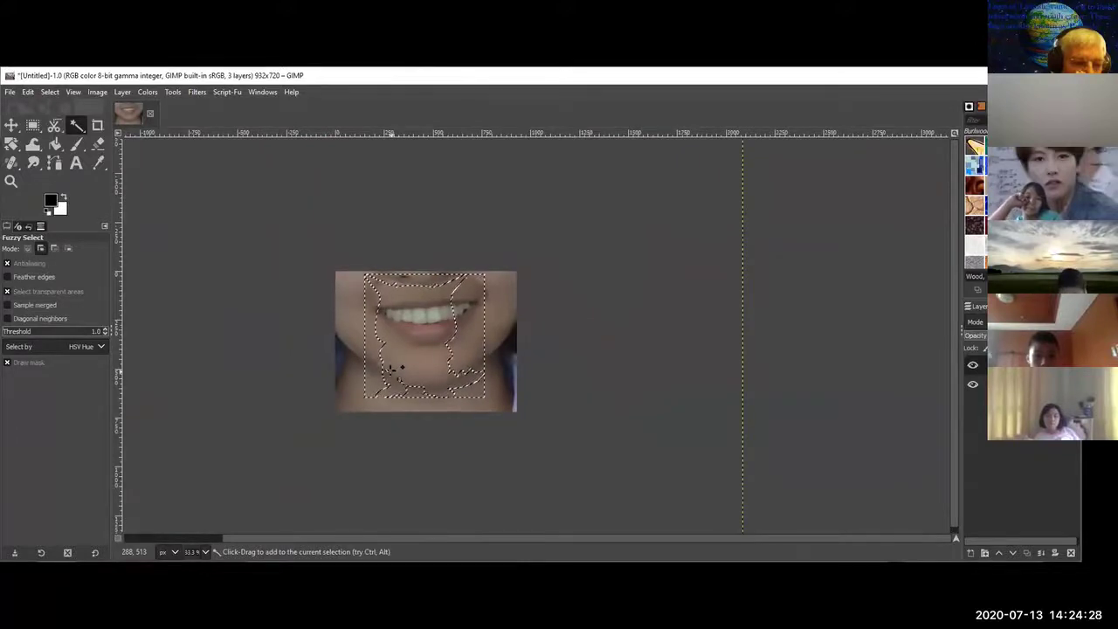
pyautogui.scroll(-3, 393, 369)
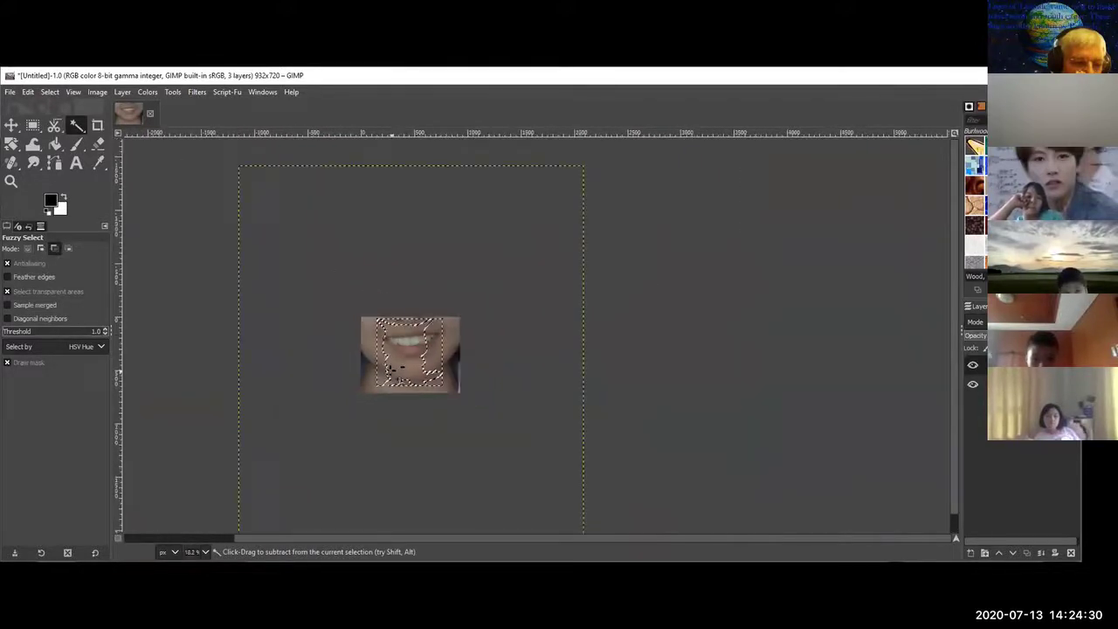
pyautogui.press('shift')
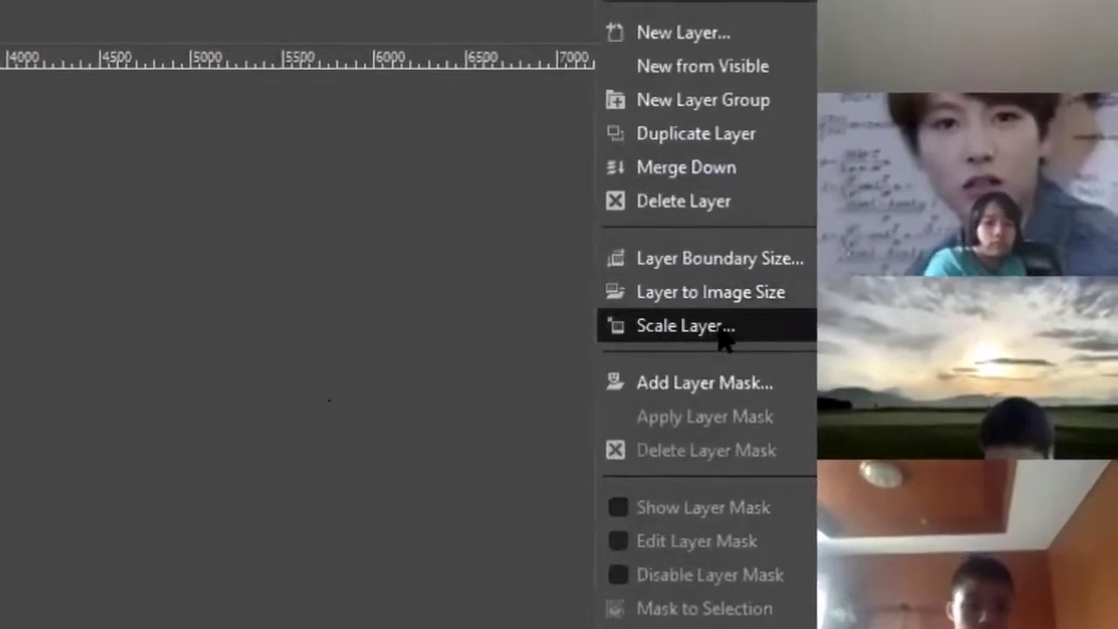
pyautogui.click(782, 328)
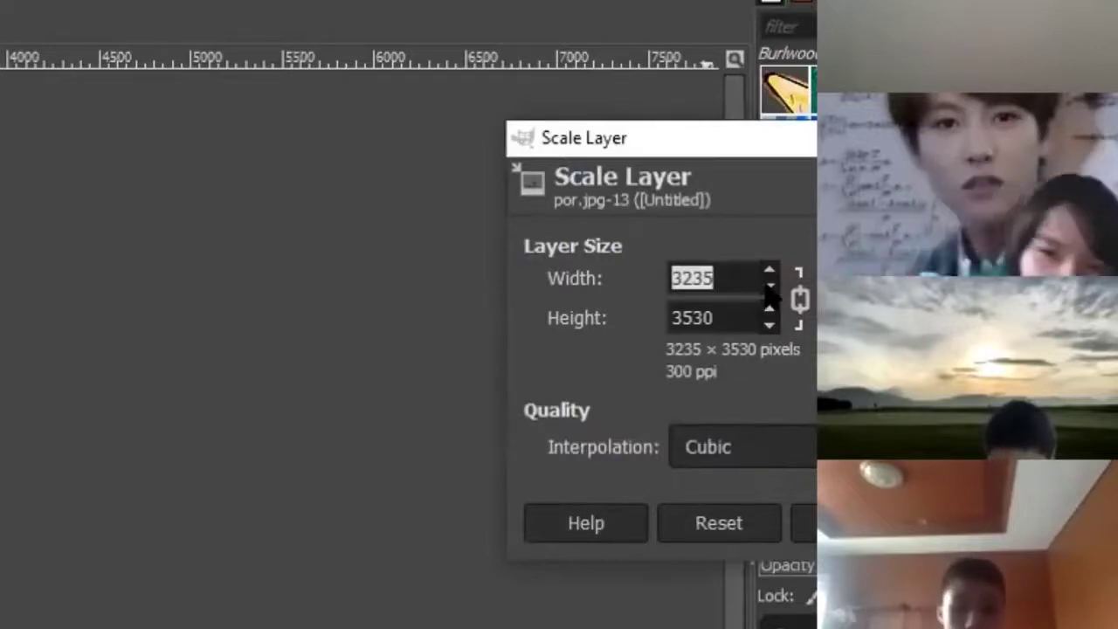
pyautogui.click(768, 286)
pyautogui.moveTo(769, 288); pyautogui.dragTo(631, 293)
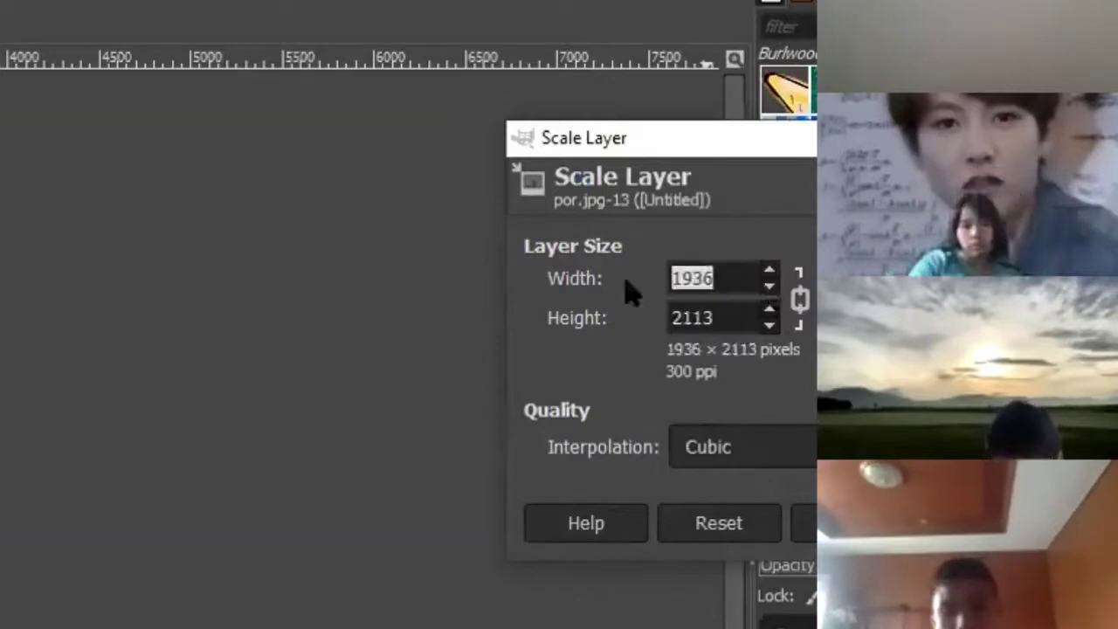
pyautogui.write('450')
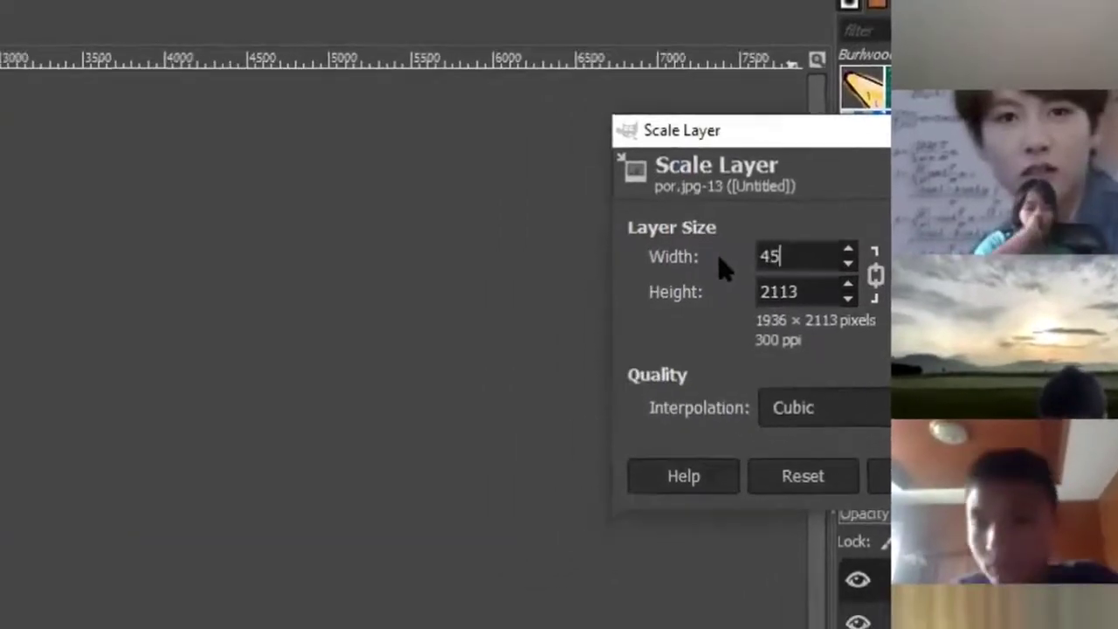
pyautogui.press('Tab')
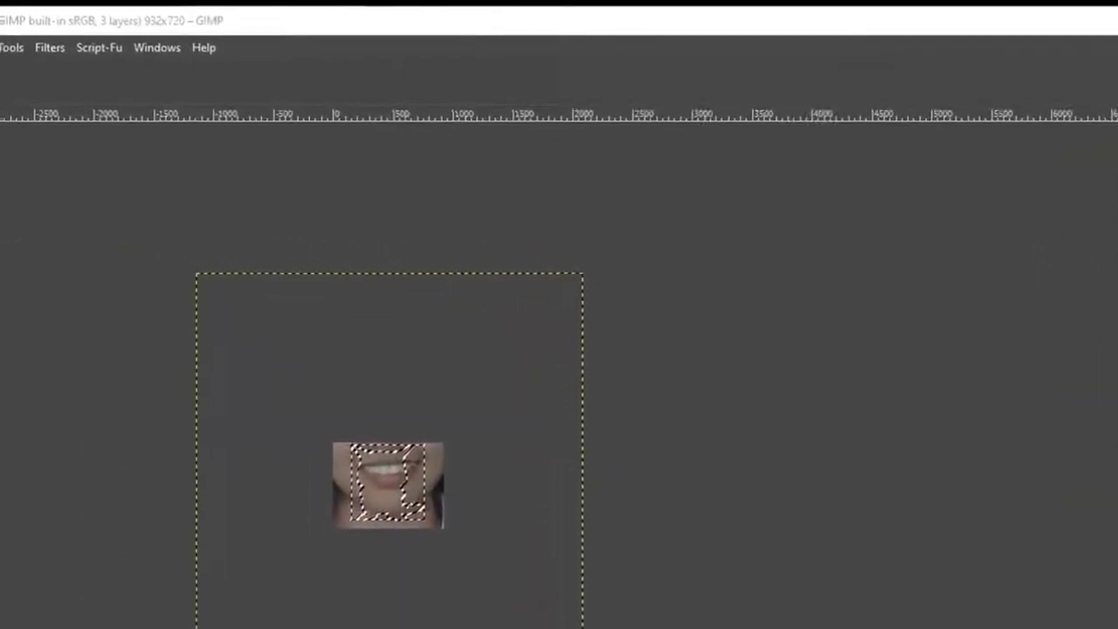
pyautogui.press('Return')
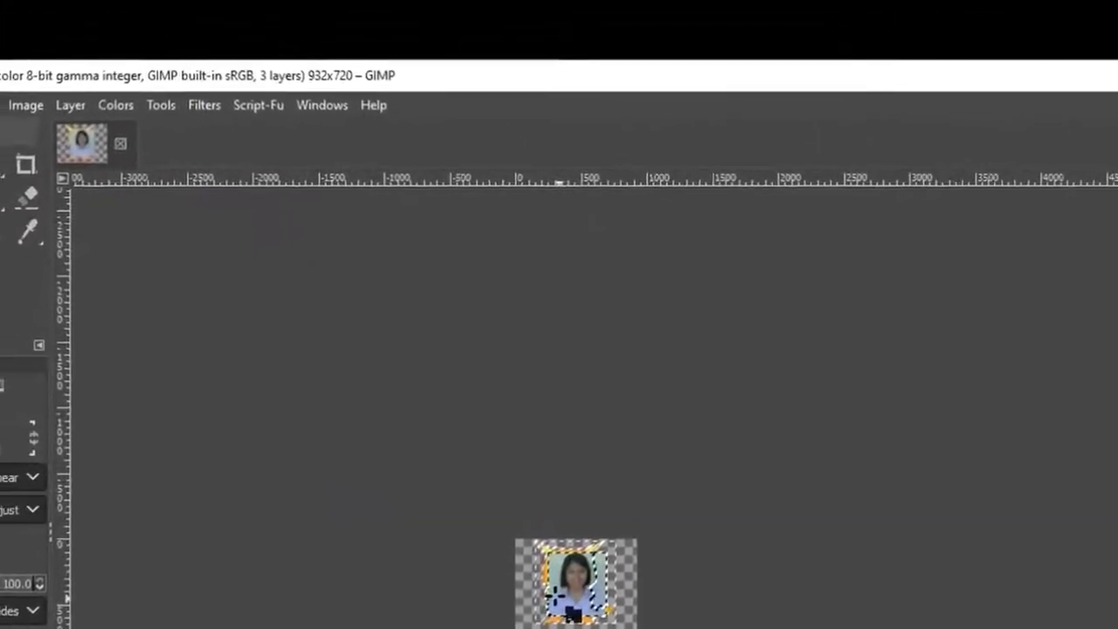
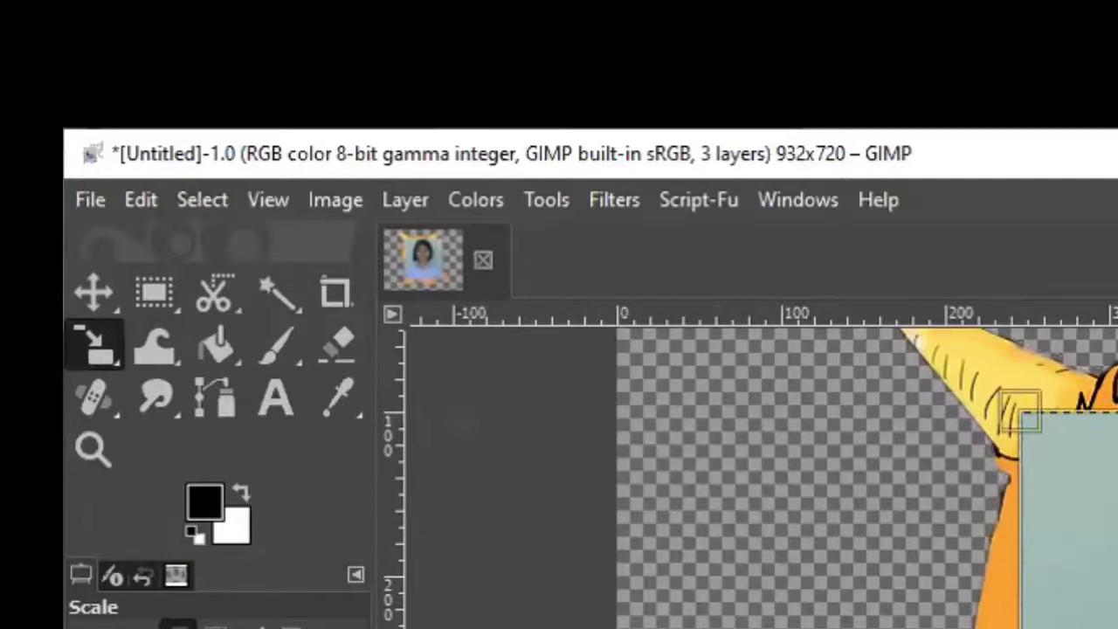
# Step: Enlarge the portrait layer proportionally with the Scale tool and position it so it spans the full canvas width
pyautogui.moveTo(1022, 419); pyautogui.dragTo(799, 288)
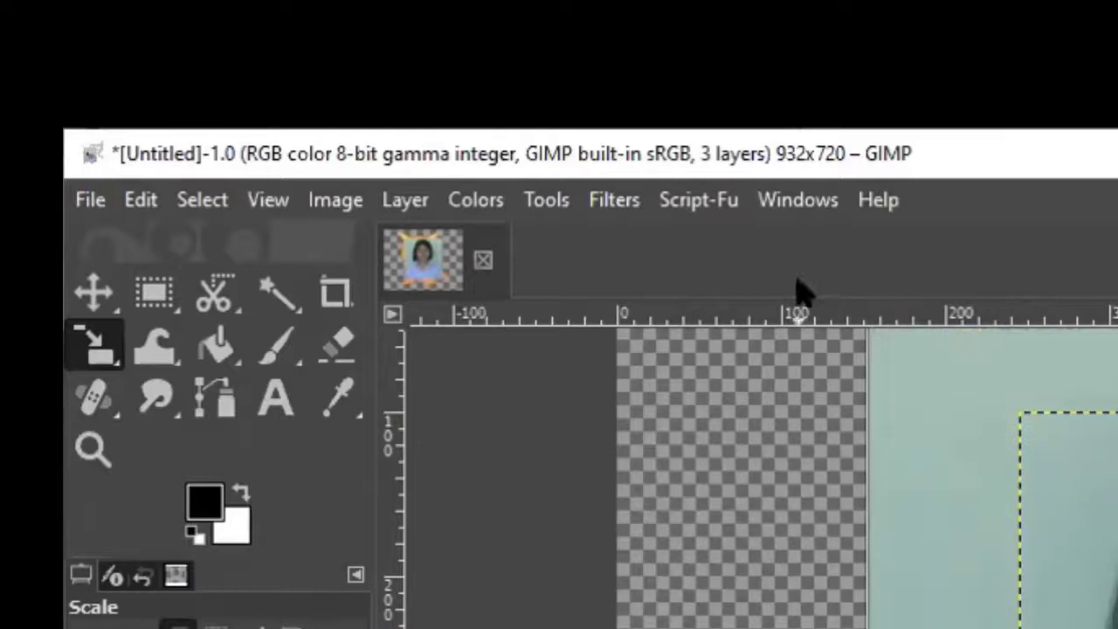
pyautogui.press('-')
pyautogui.press('-')
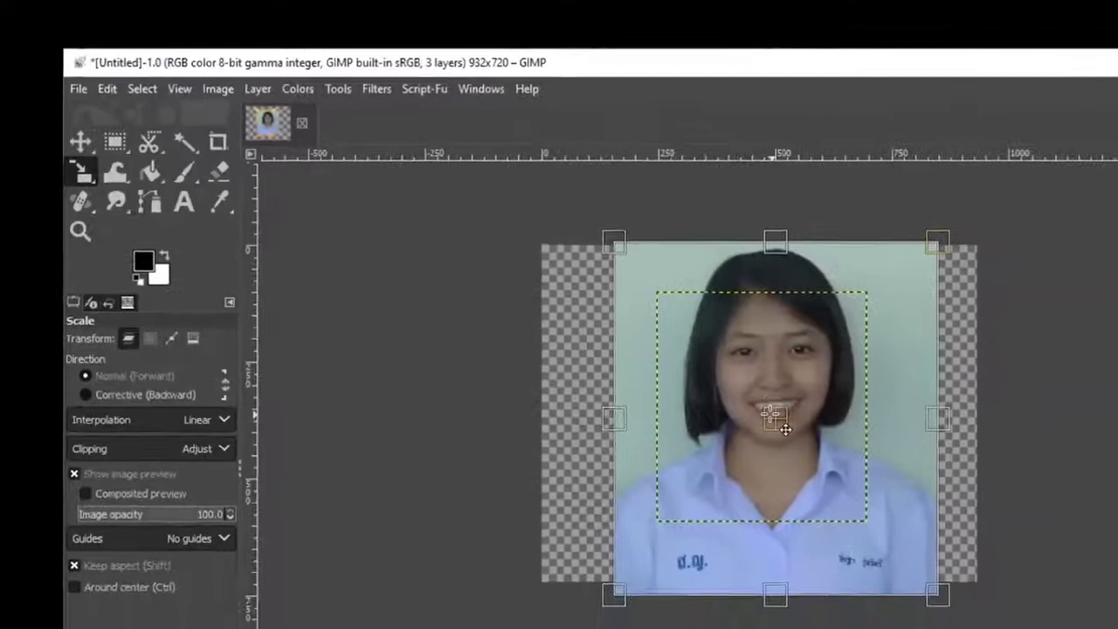
pyautogui.moveTo(722, 389); pyautogui.dragTo(661, 392)
pyautogui.moveTo(843, 577); pyautogui.dragTo(935, 628)
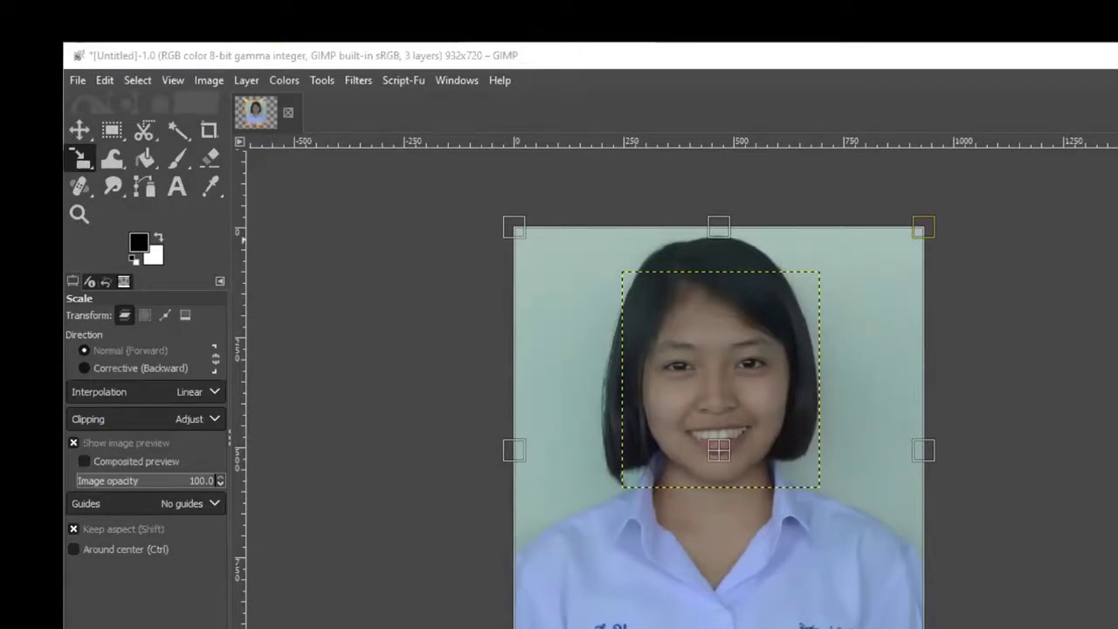
pyautogui.press('Return')
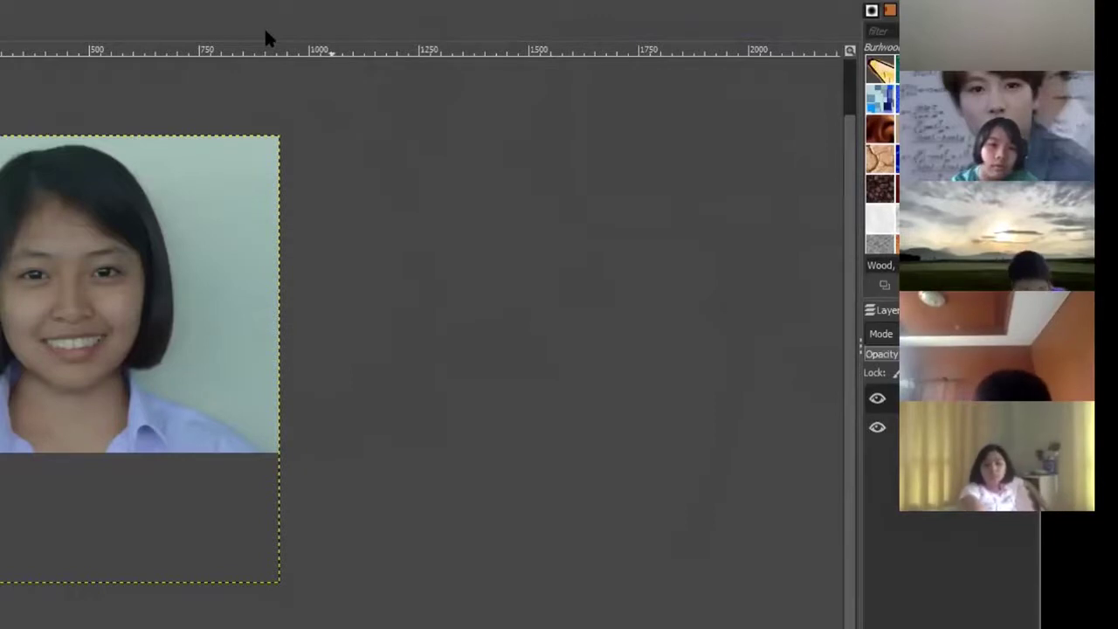
pyautogui.moveTo(844, 393); pyautogui.dragTo(586, 394)
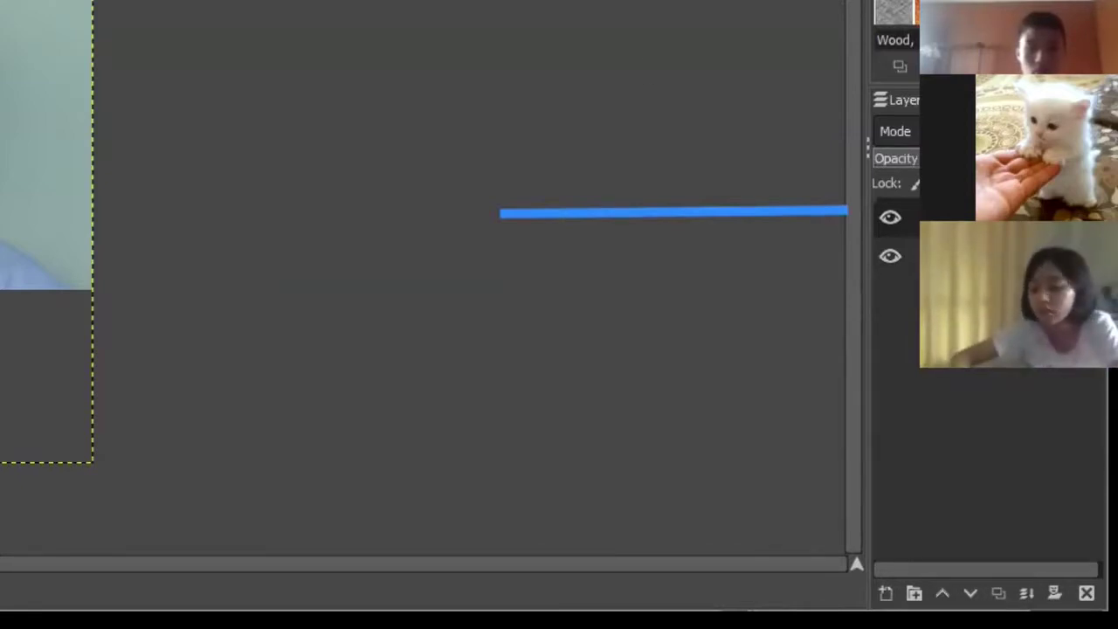
pyautogui.moveTo(611, 504)
pyautogui.mouseDown()
pyautogui.moveTo(864, 479)
pyautogui.moveTo(950, 505)
pyautogui.moveTo(976, 535)
pyautogui.moveTo(978, 567)
pyautogui.mouseUp()
pyautogui.moveTo(946, 504); pyautogui.dragTo(948, 563)
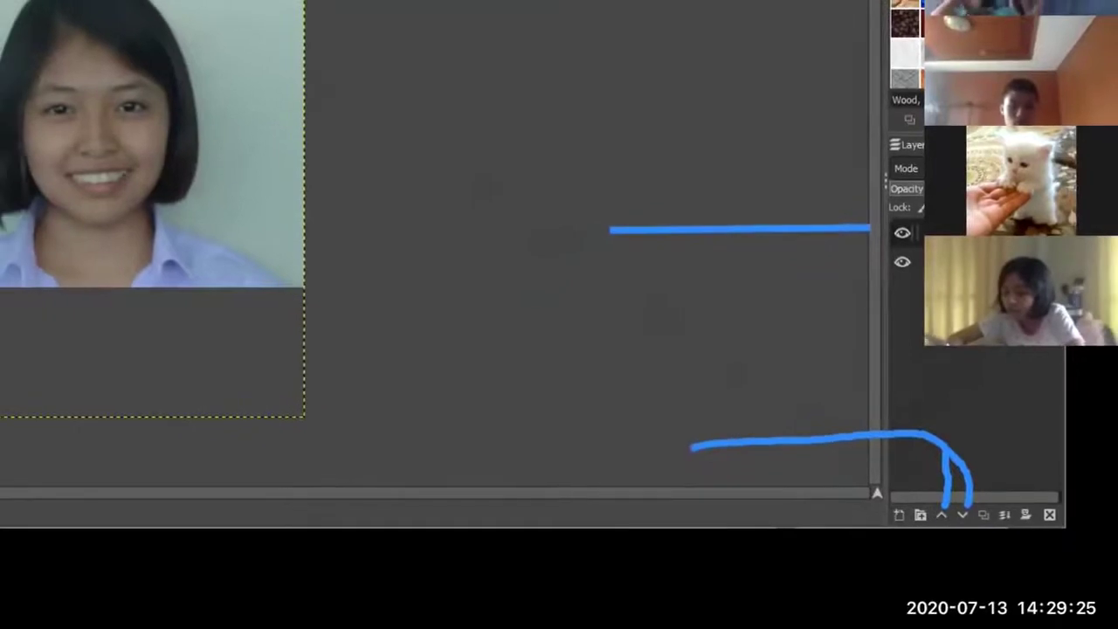
# Step: Lower the portrait layer beneath the character's layer and inspect the character's cutout edges against the photo
pyautogui.click(962, 516)
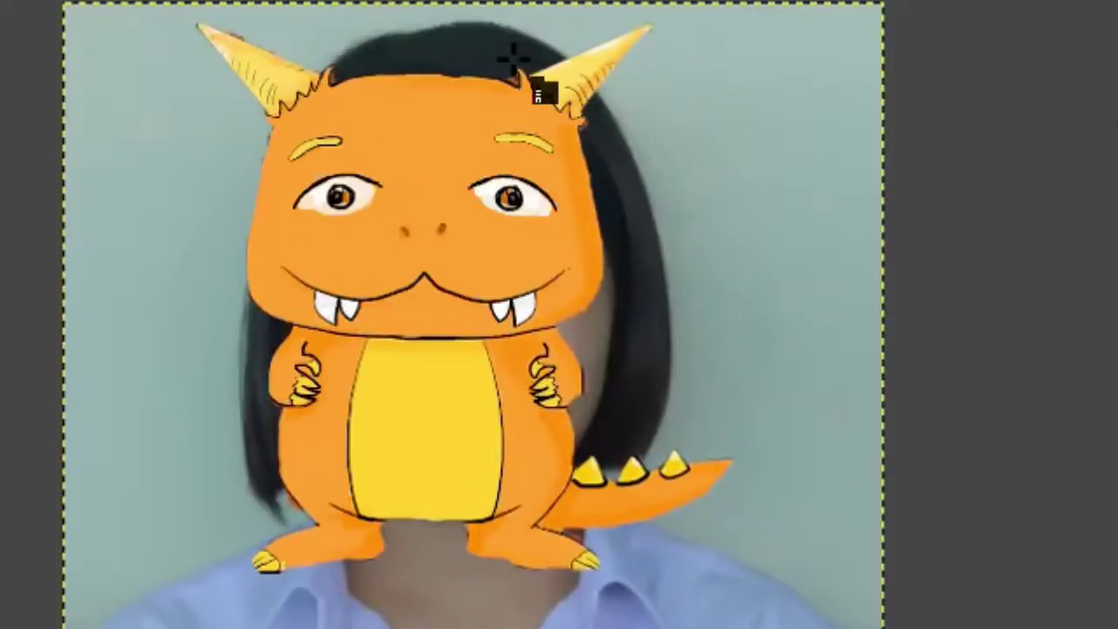
pyautogui.scroll(6, 569, 227)
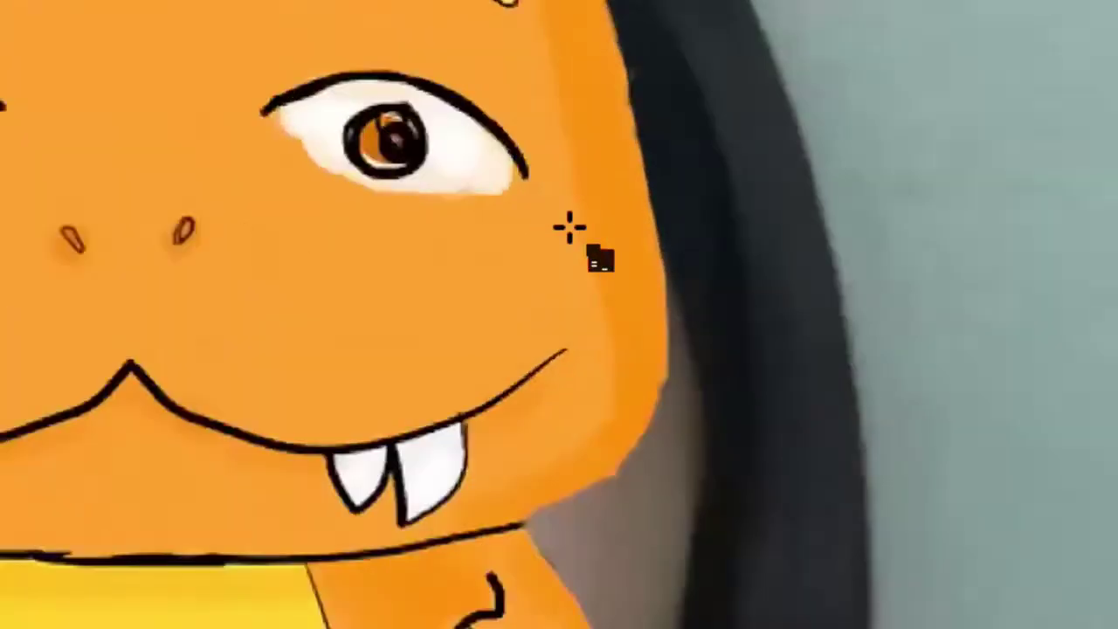
pyautogui.scroll(2, 772, 248)
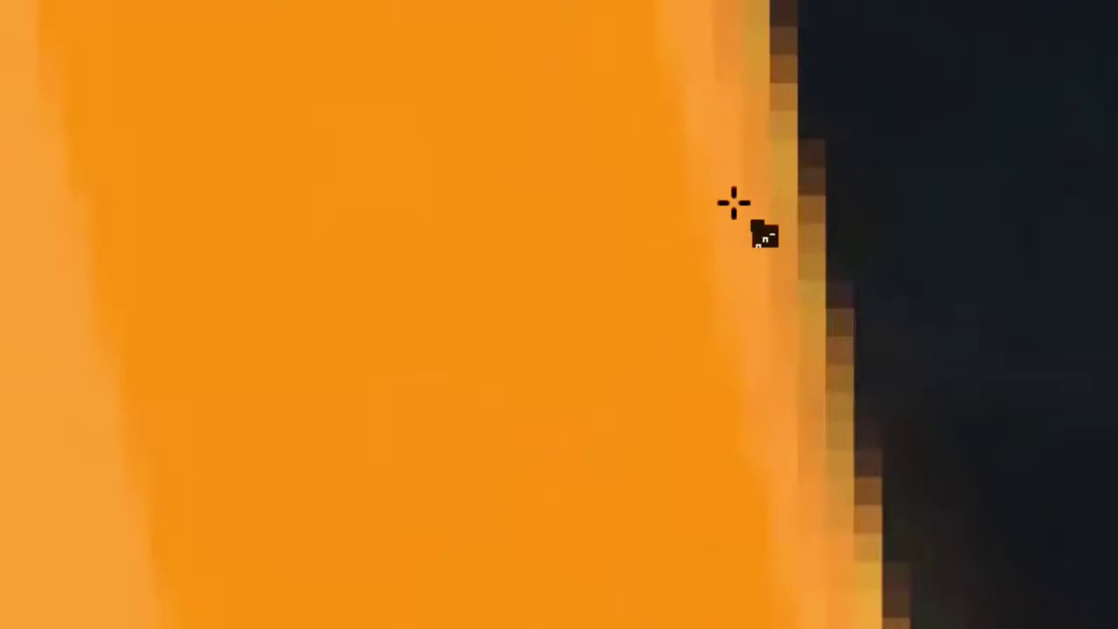
pyautogui.scroll(-7, 734, 203)
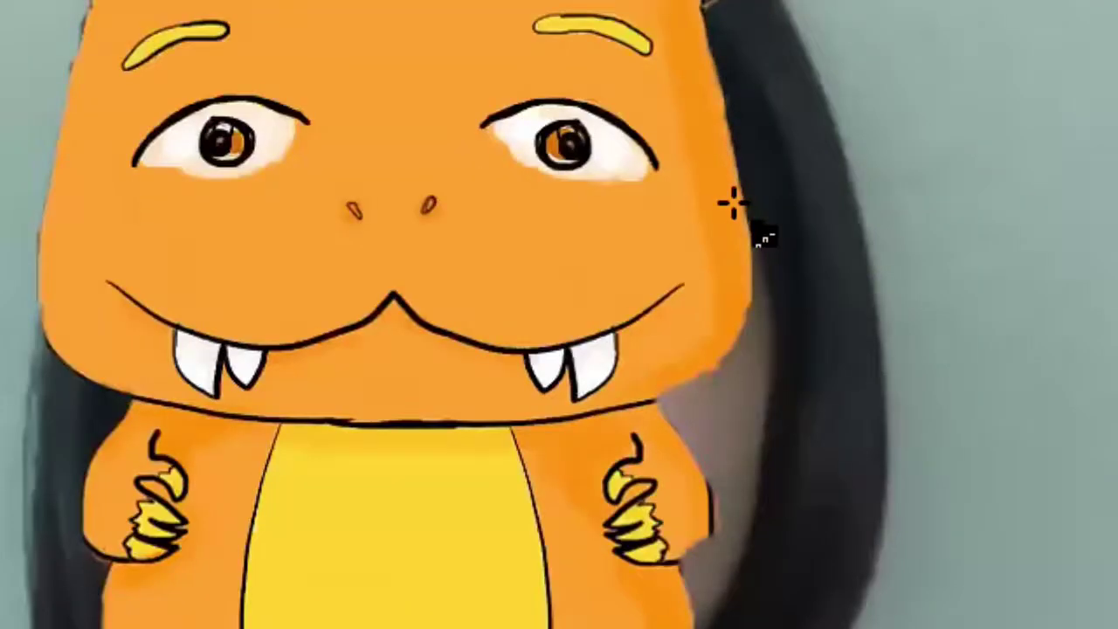
pyautogui.scroll(-2, 732, 202)
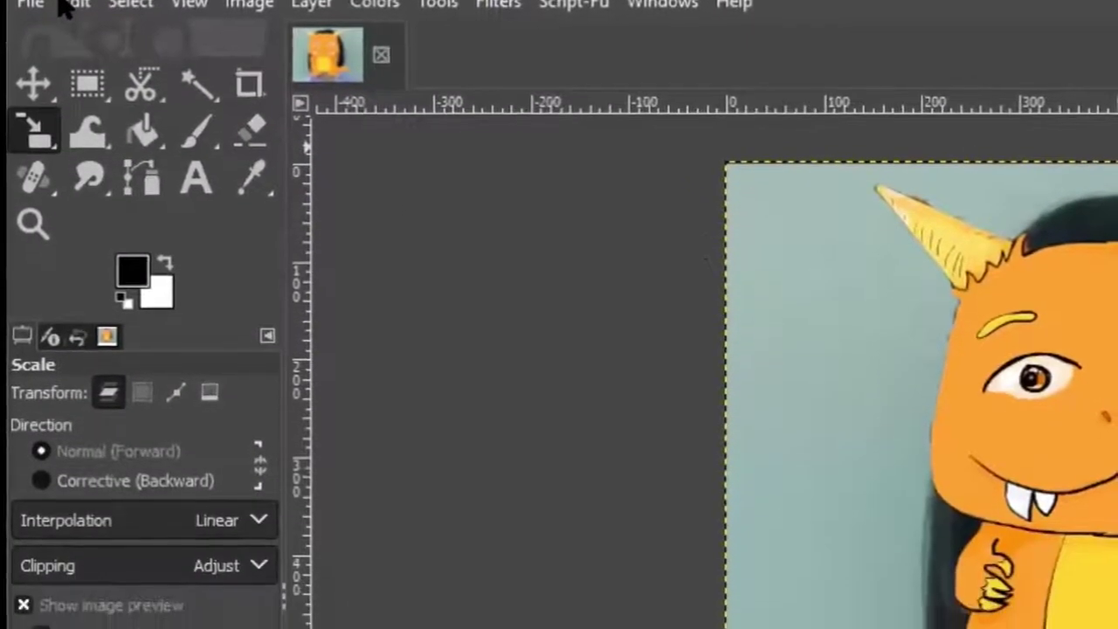
# Step: Open the Tool Options page of the program's preferences
pyautogui.click(74, 6)
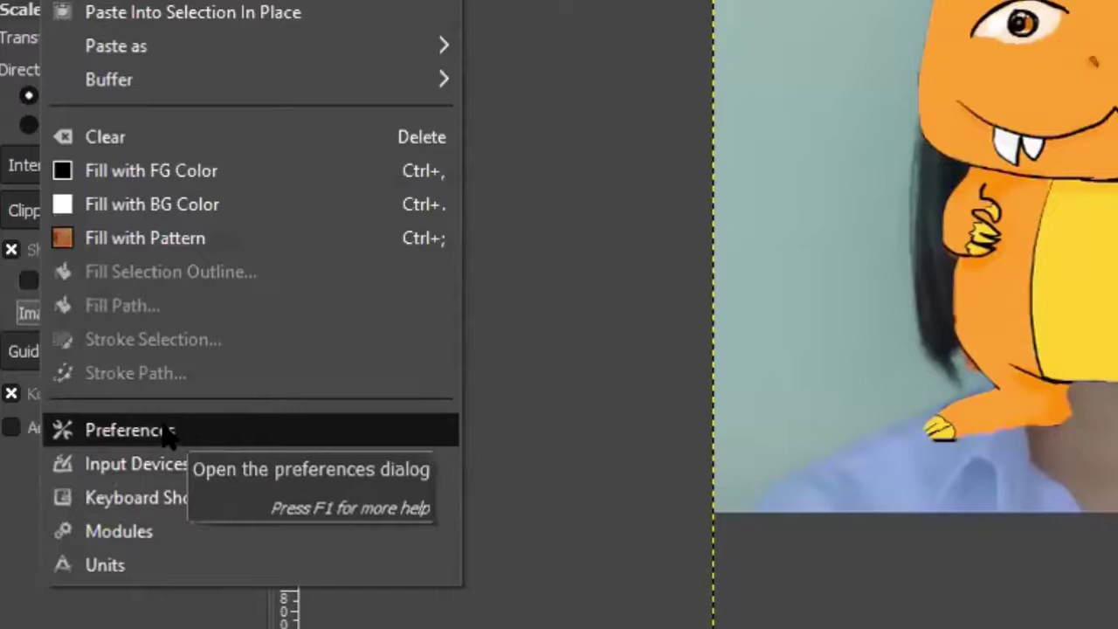
pyautogui.click(131, 430)
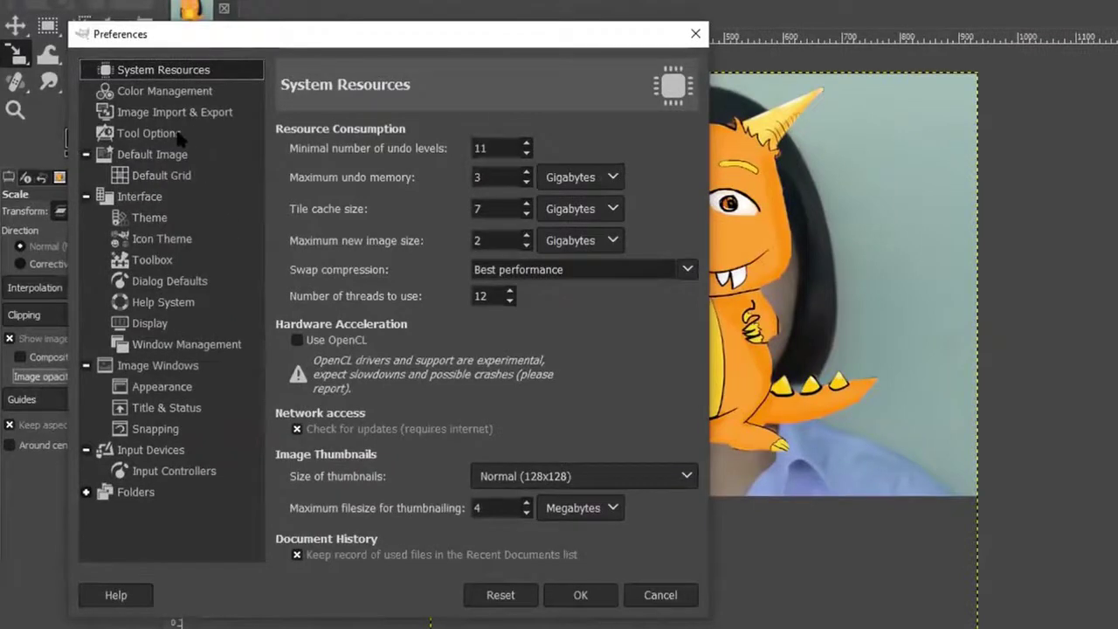
pyautogui.click(146, 134)
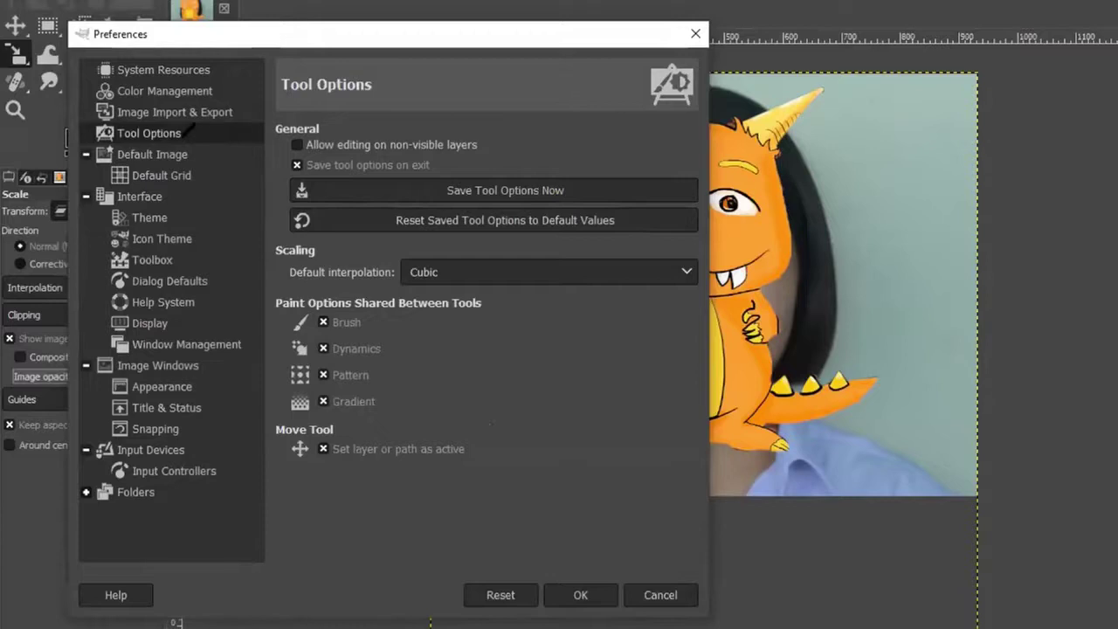
pyautogui.moveTo(194, 136); pyautogui.dragTo(474, 128)
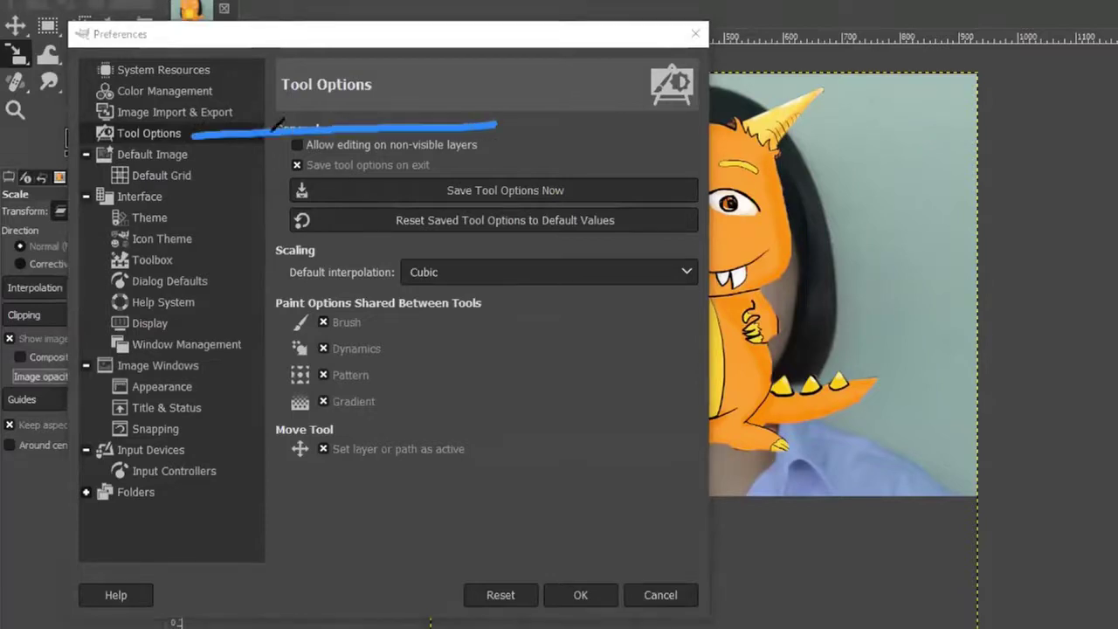
pyautogui.moveTo(188, 135); pyautogui.dragTo(277, 78)
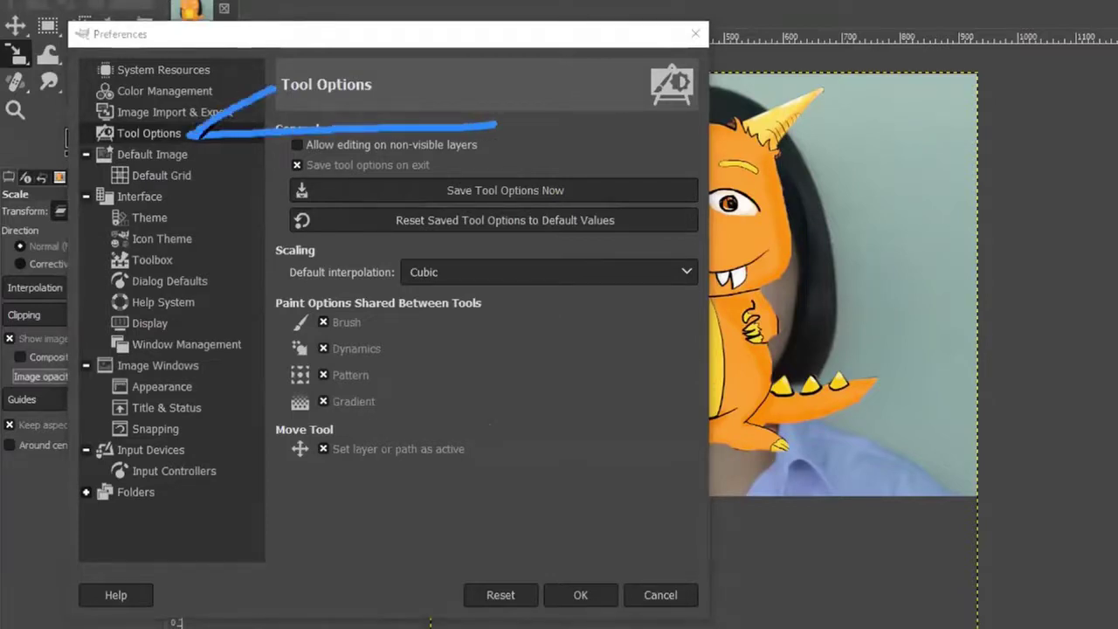
pyautogui.moveTo(187, 136); pyautogui.dragTo(248, 180)
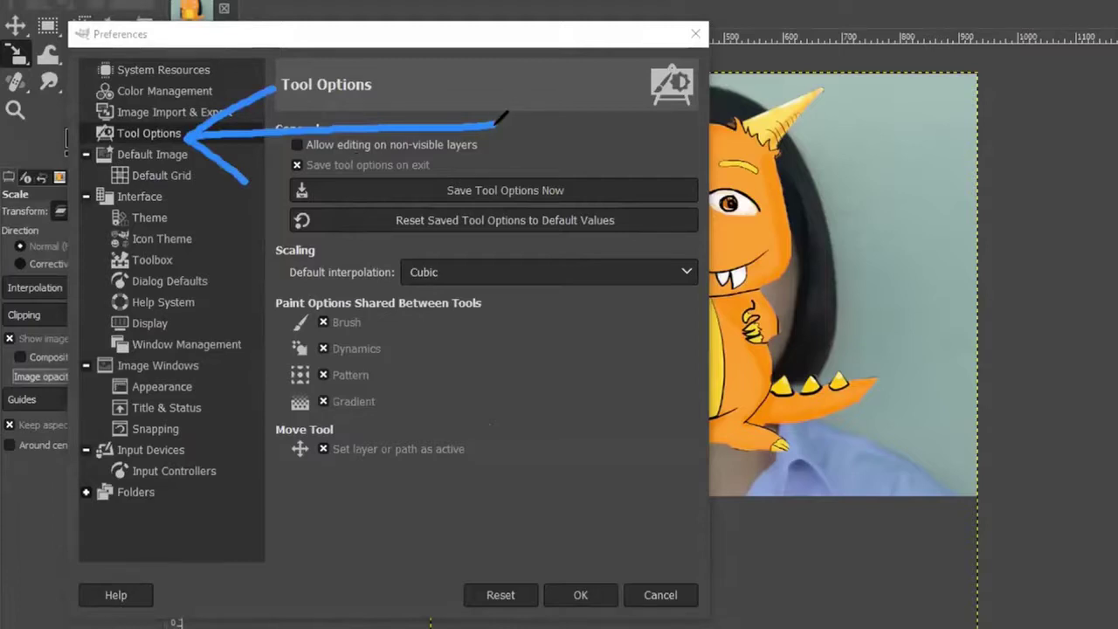
pyautogui.moveTo(463, 221); pyautogui.dragTo(336, 428)
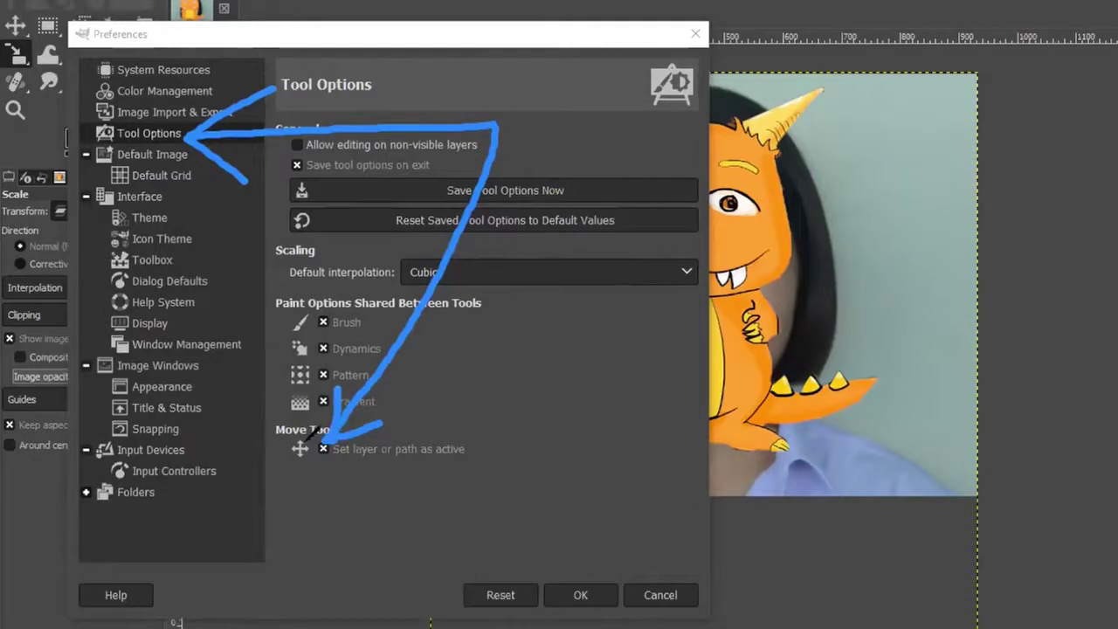
pyautogui.moveTo(366, 442); pyautogui.dragTo(333, 418)
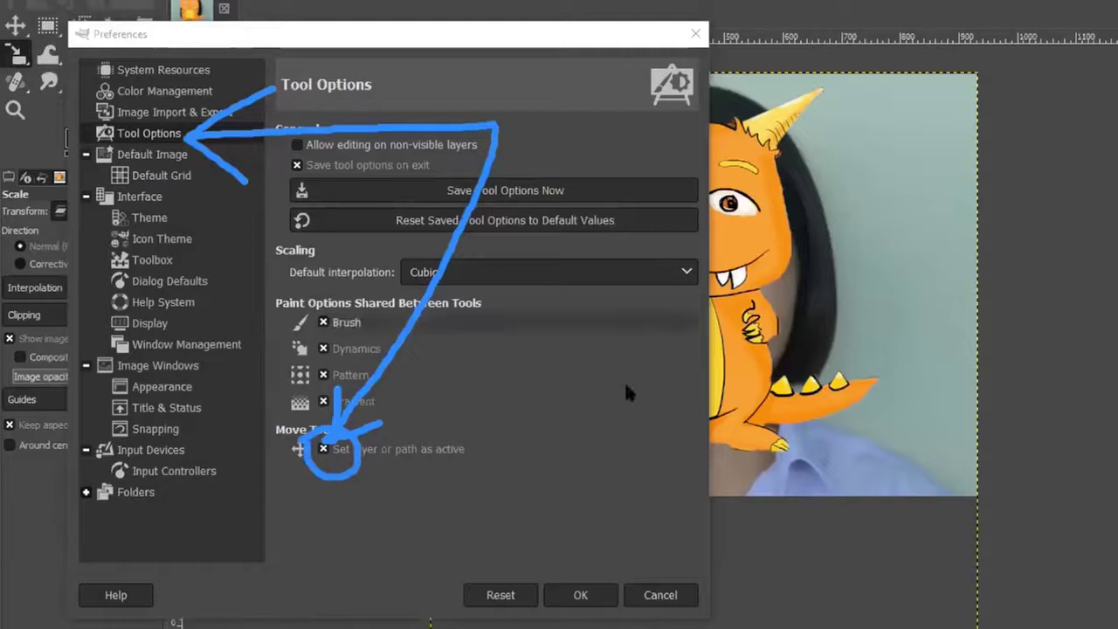
# Step: Accept the preferences and move the character's layer across the portrait until it covers the right part of the photo
pyautogui.click(579, 595)
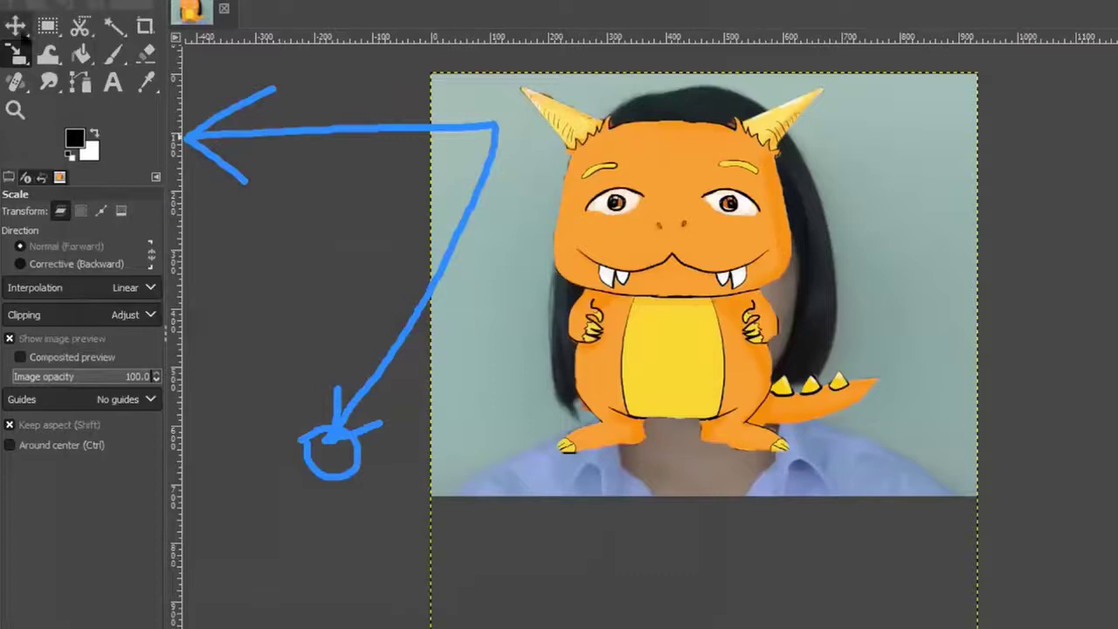
pyautogui.click(15, 26)
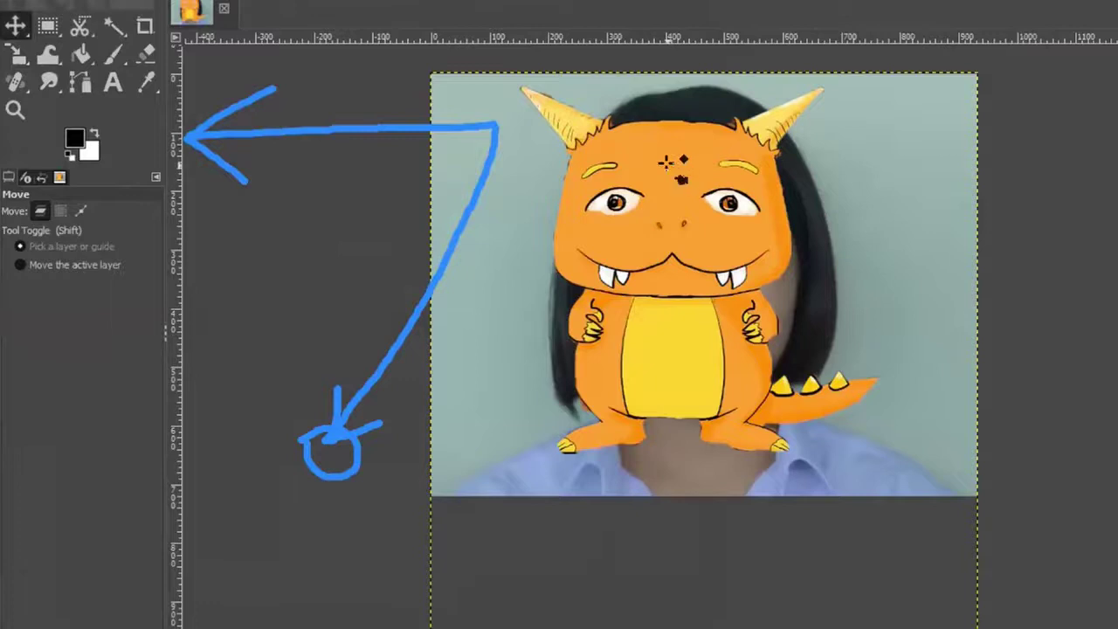
pyautogui.moveTo(661, 180); pyautogui.dragTo(607, 157)
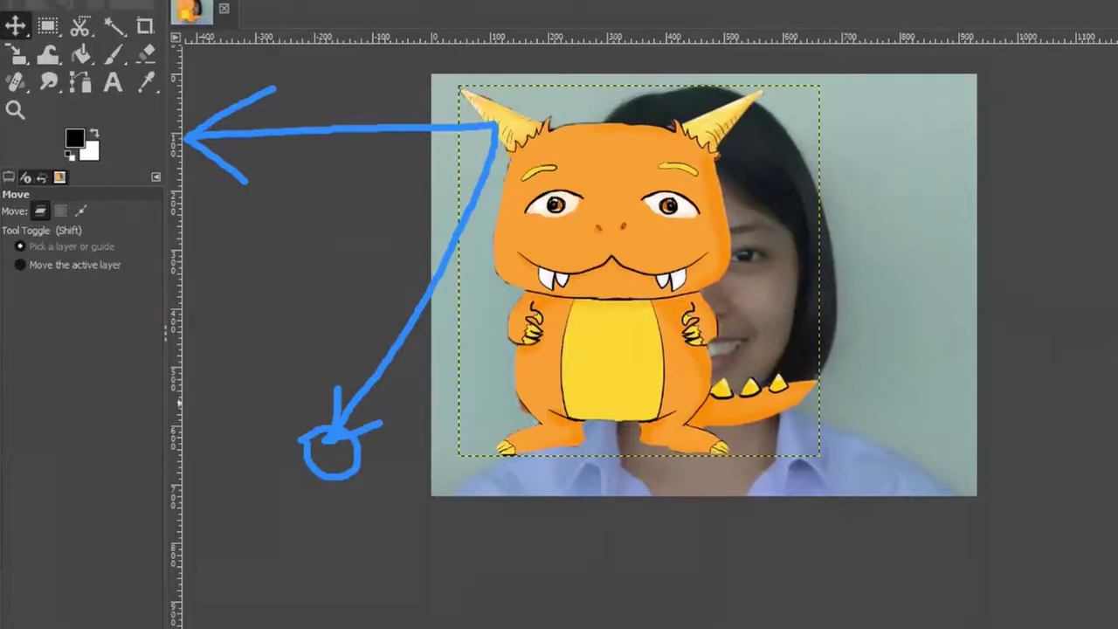
pyautogui.moveTo(538, 206); pyautogui.dragTo(751, 190)
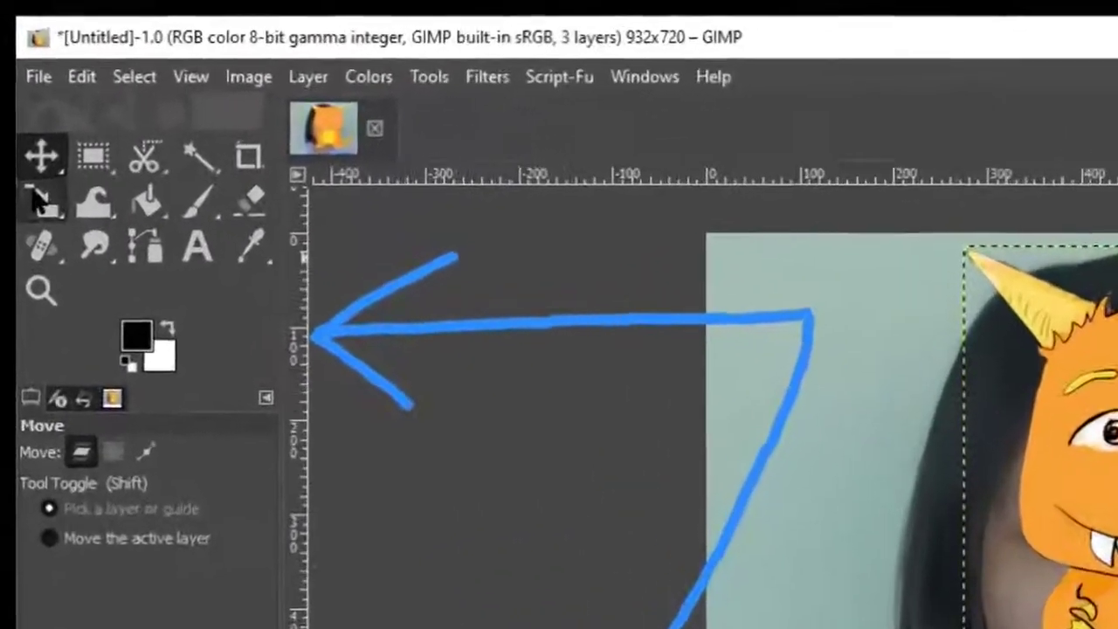
# Step: Scale the character's layer down proportionally to about 250 px wide, keeping its upper-left corner in place
pyautogui.click(39, 199)
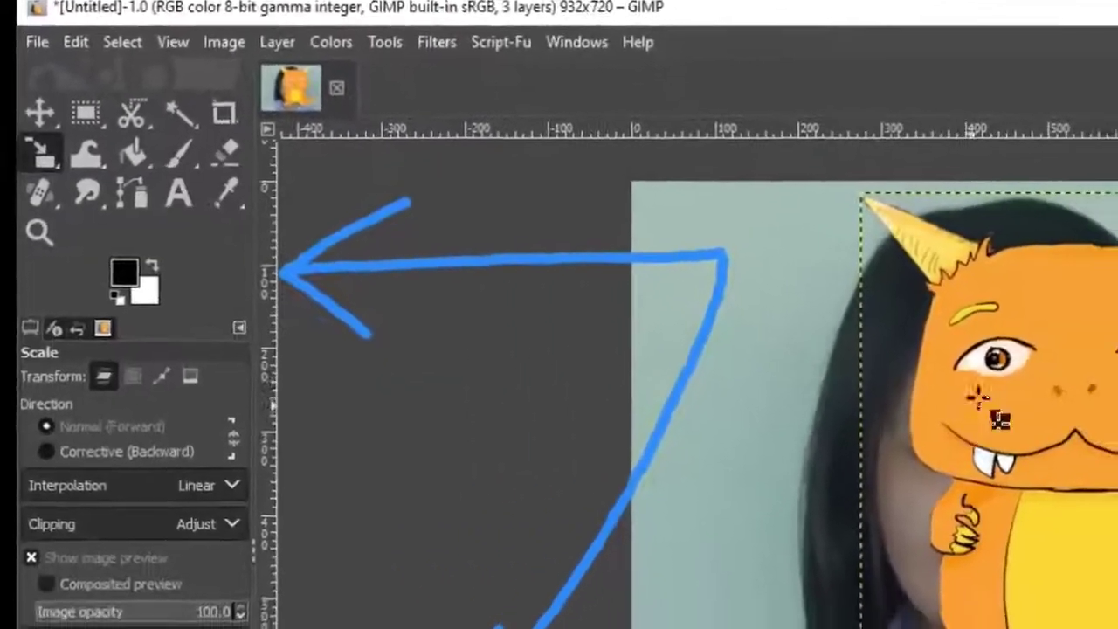
pyautogui.click(1109, 473)
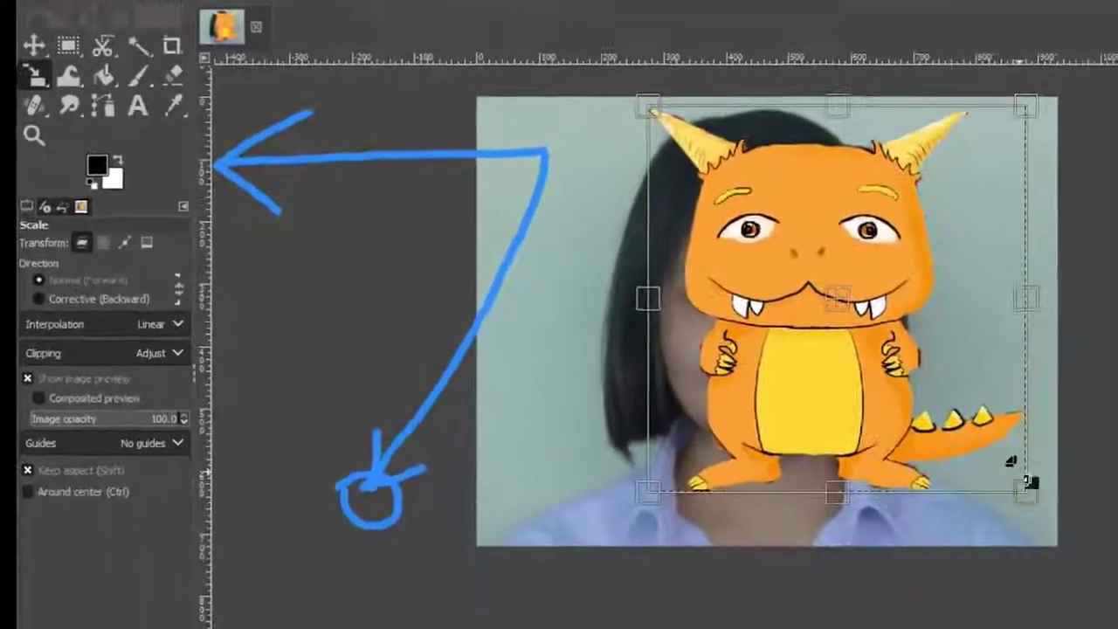
pyautogui.moveTo(1010, 462); pyautogui.dragTo(741, 210)
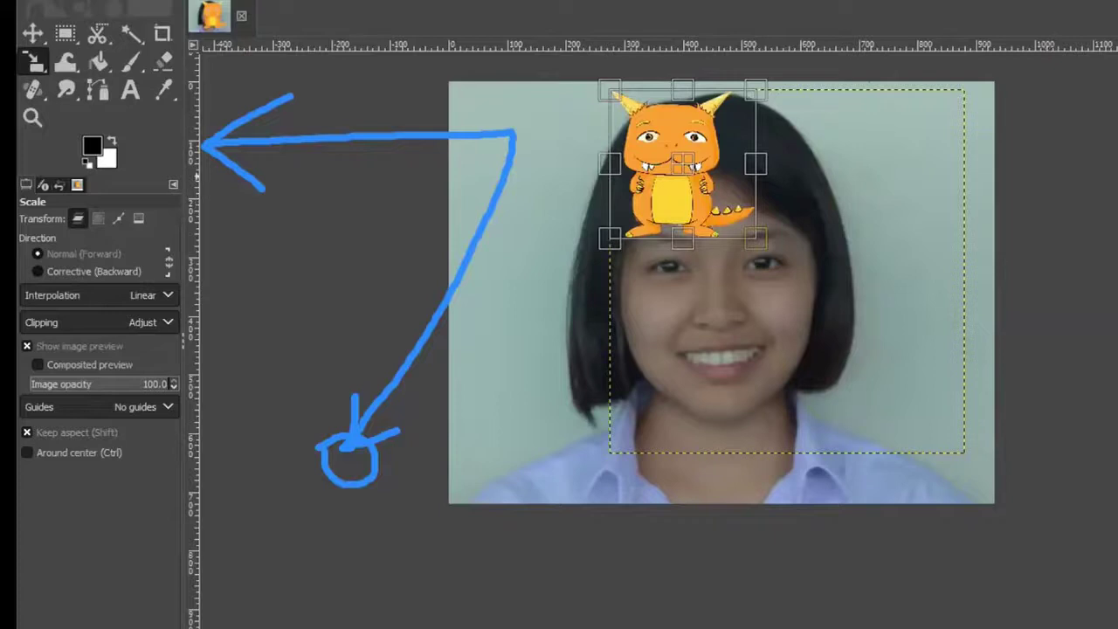
pyautogui.press('Return')
# Step: Scale the character's layer down again to about 195 px wide and place it in the photo's lower right, above the shoulder
pyautogui.click(673, 166)
pyautogui.moveTo(756, 237); pyautogui.dragTo(751, 234)
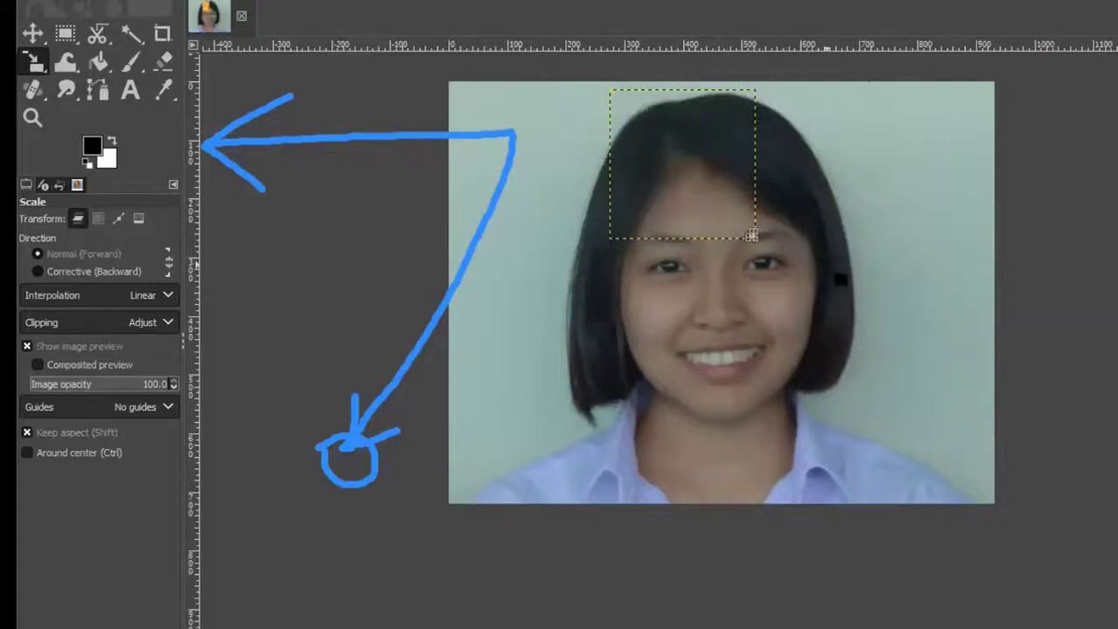
pyautogui.moveTo(709, 186); pyautogui.dragTo(902, 385)
pyautogui.press('Return')
# Step: Move the character's layer across to the lower left of the photo, beside the portrait's hair and above the shoulder
pyautogui.click(42, 67)
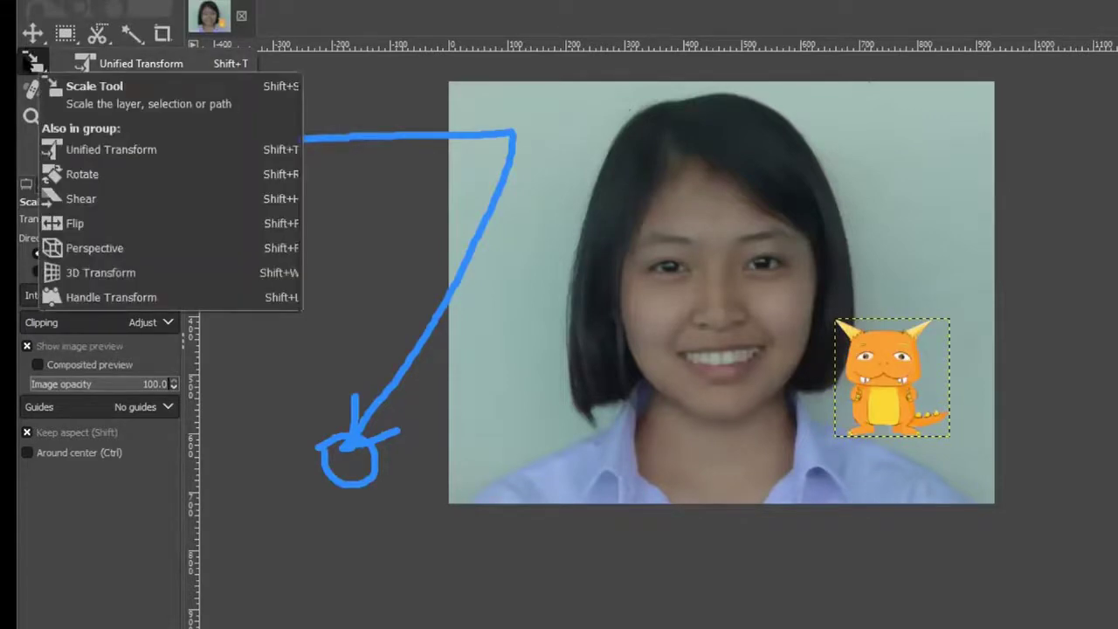
pyautogui.click(32, 35)
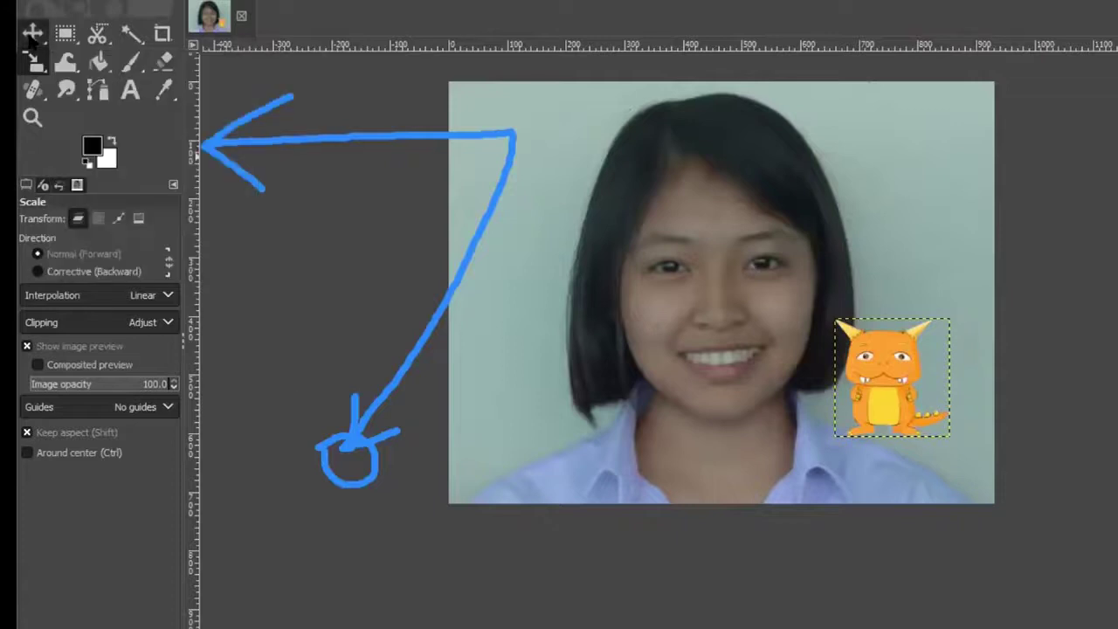
pyautogui.click(32, 35)
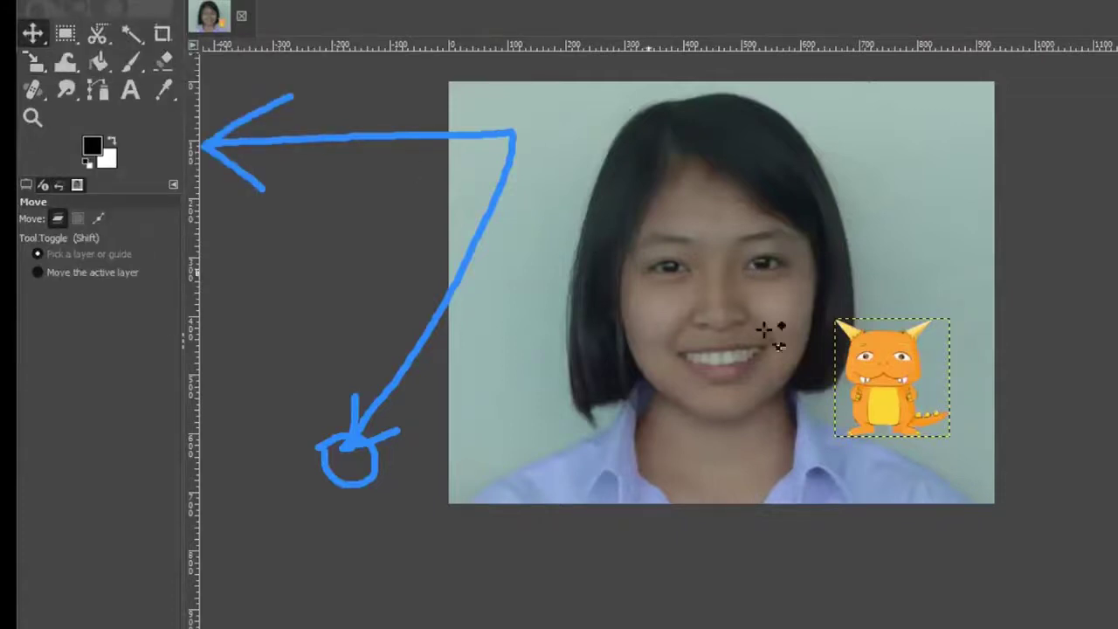
pyautogui.moveTo(871, 346); pyautogui.dragTo(530, 369)
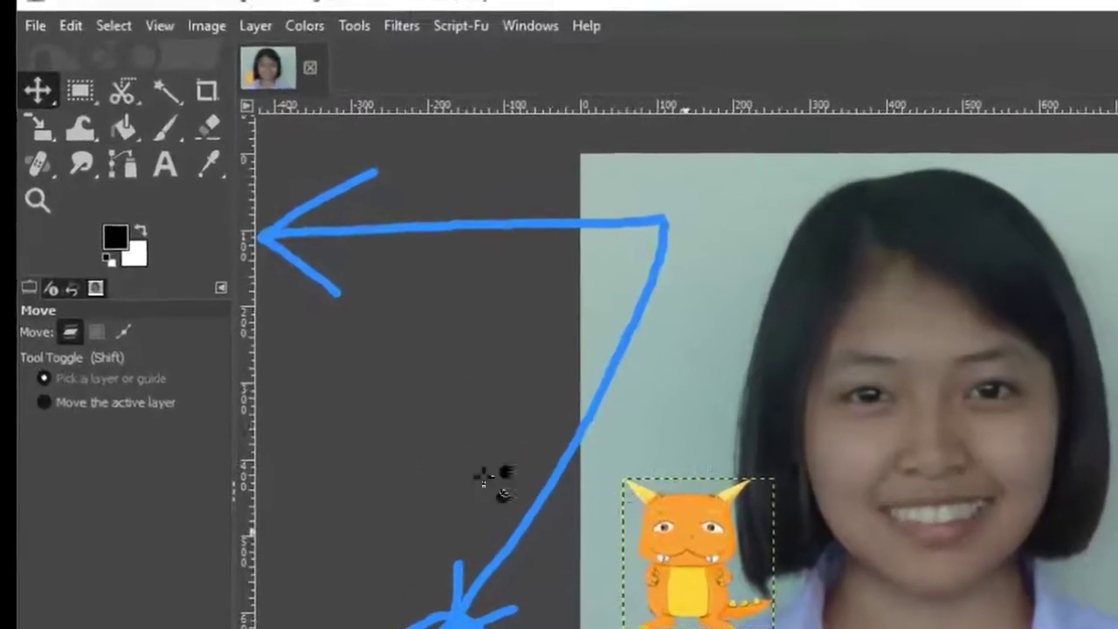
# Step: Rotate the character's layer by about -25 degrees around its centre and shift it slightly toward the photo's left edge
pyautogui.click(42, 129)
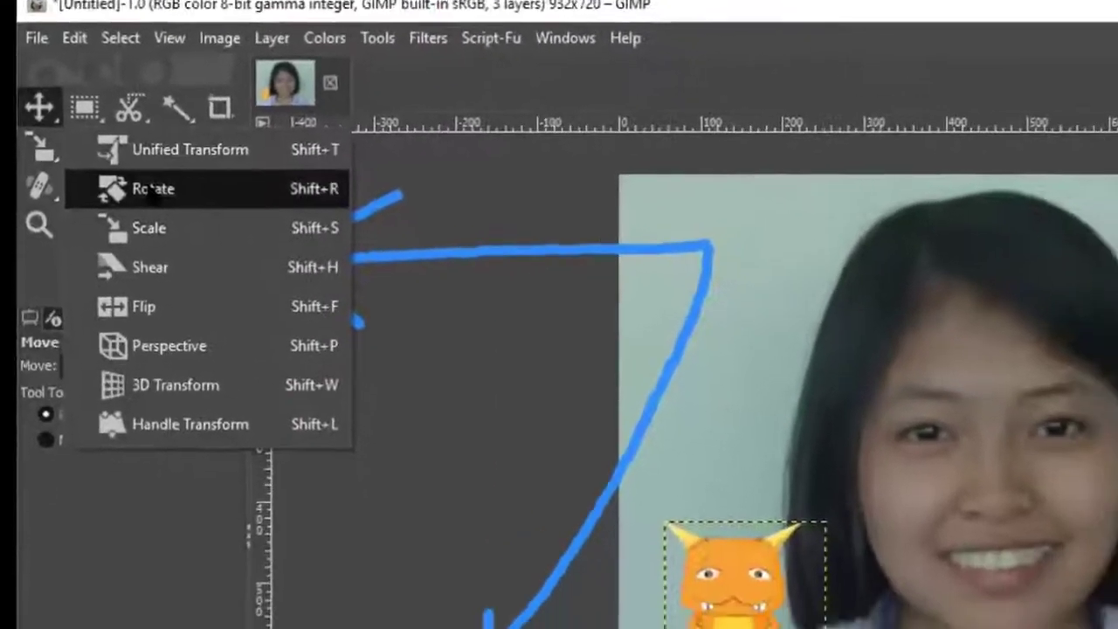
pyautogui.click(166, 245)
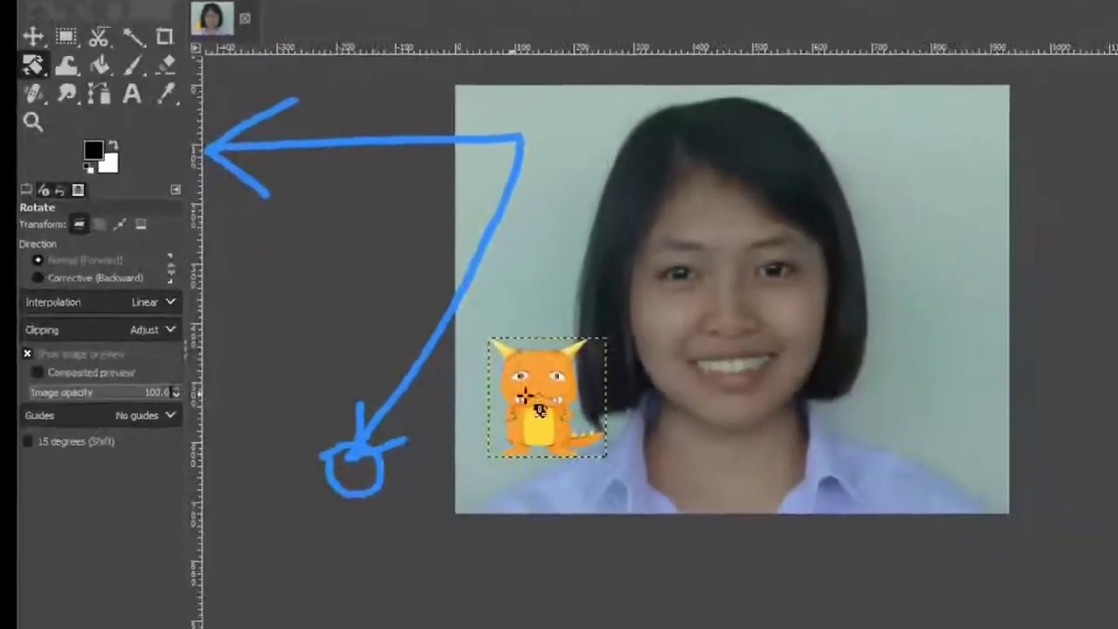
pyautogui.moveTo(559, 441); pyautogui.dragTo(565, 422)
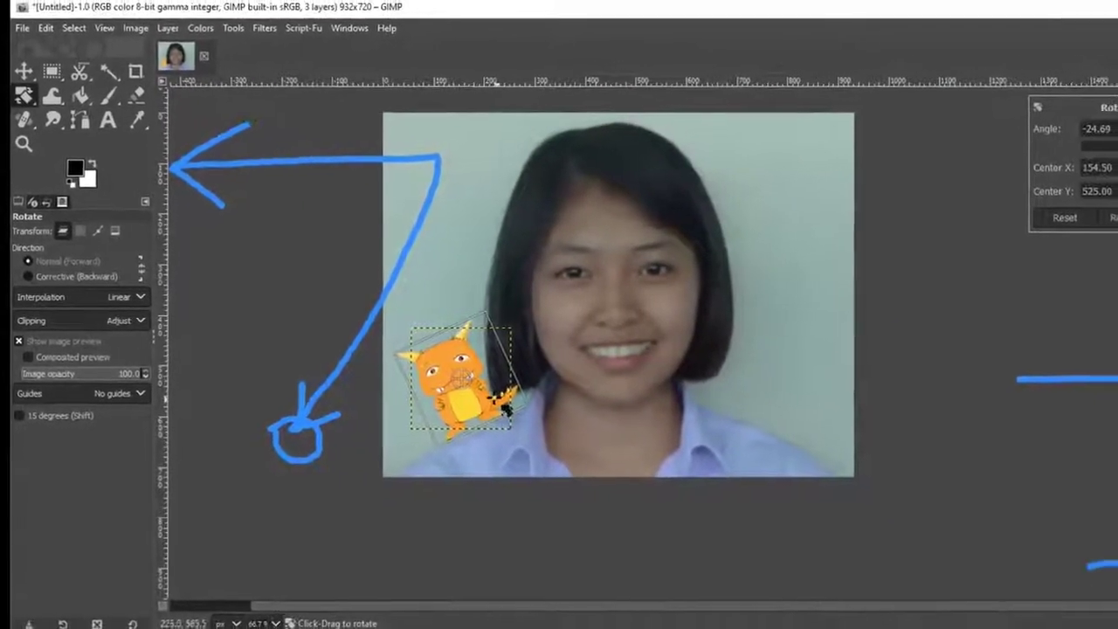
pyautogui.press('Escape')
pyautogui.press('m')
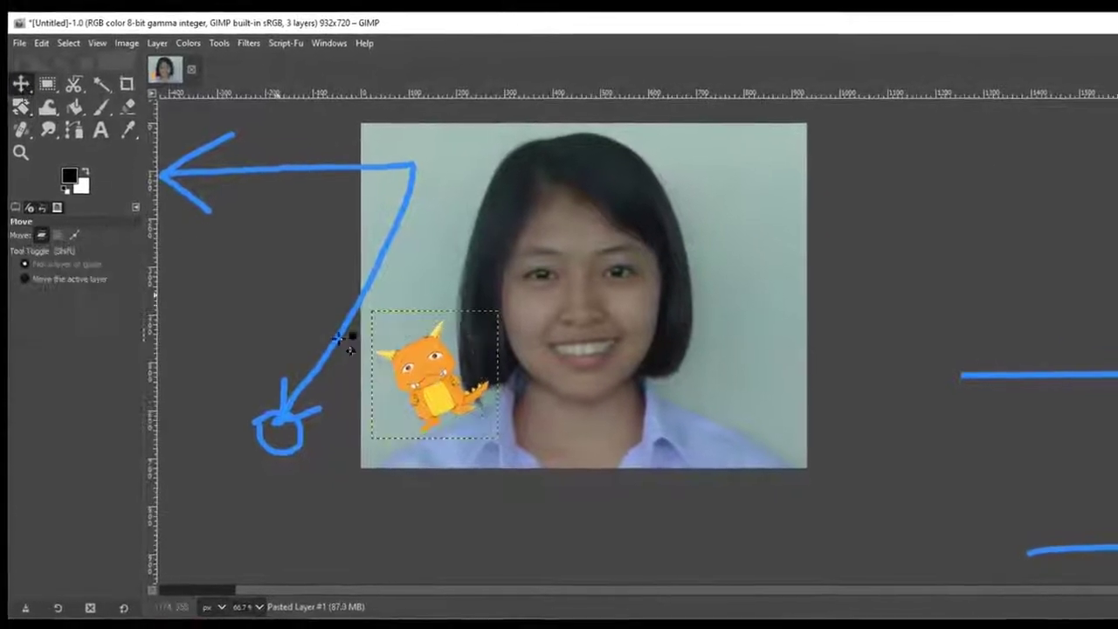
pyautogui.moveTo(427, 369); pyautogui.dragTo(393, 382)
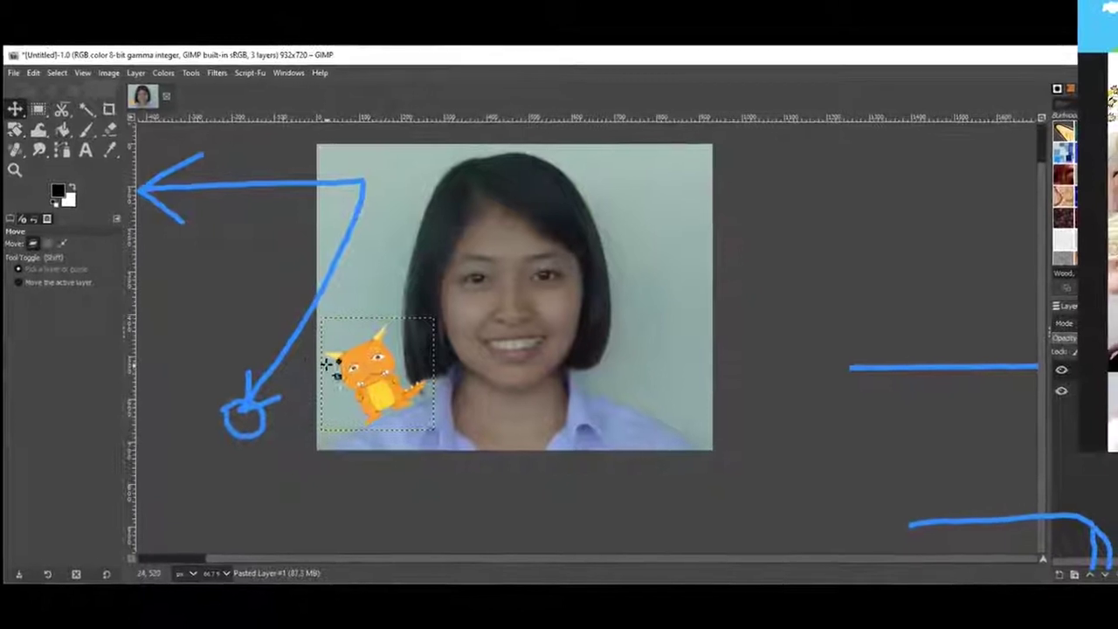